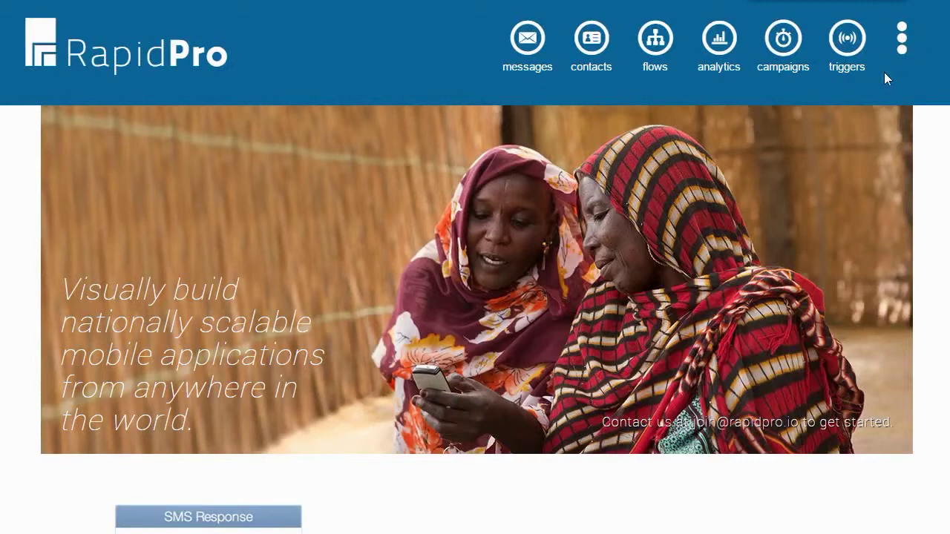
- Visit Flows, Inbox, Contacts and Campaigns, ending on Triggers with its 'start' keyword trigger
left_click(653, 46)
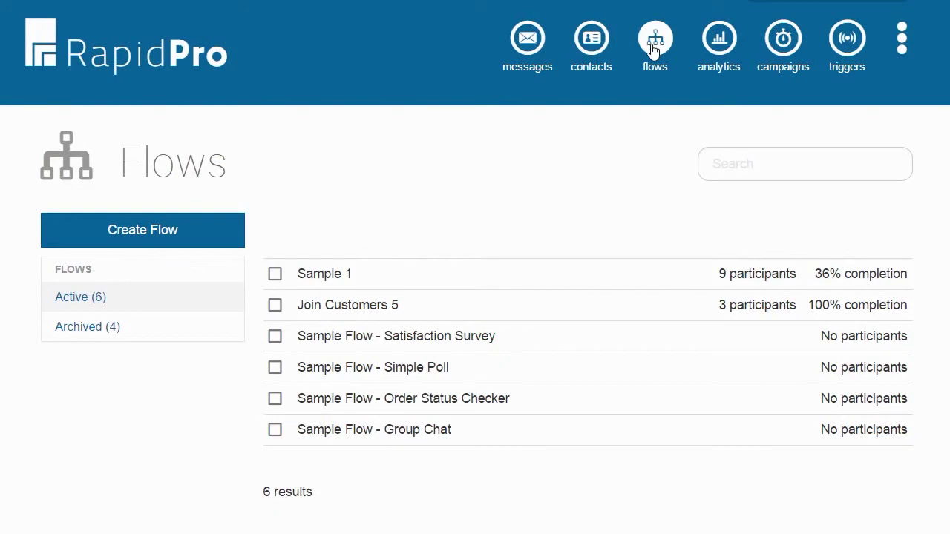
left_click(539, 43)
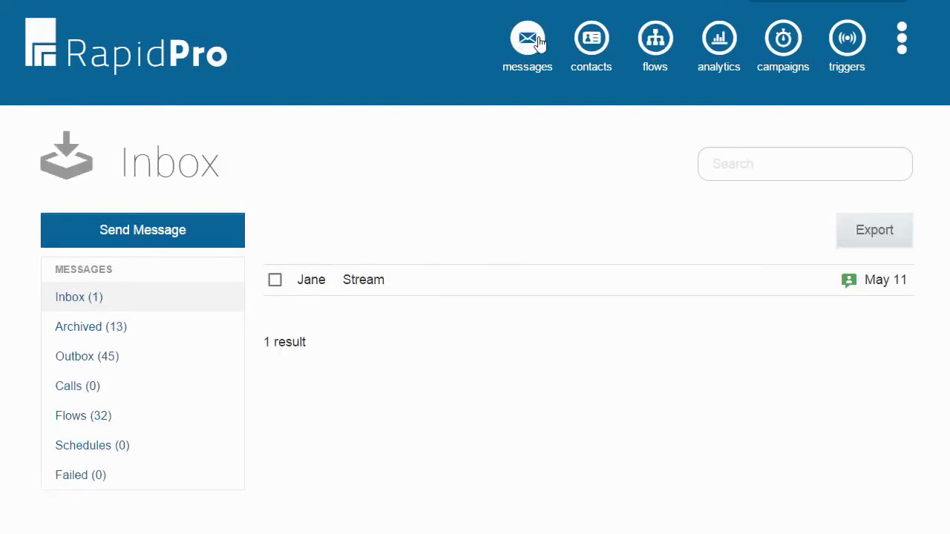
left_click(591, 44)
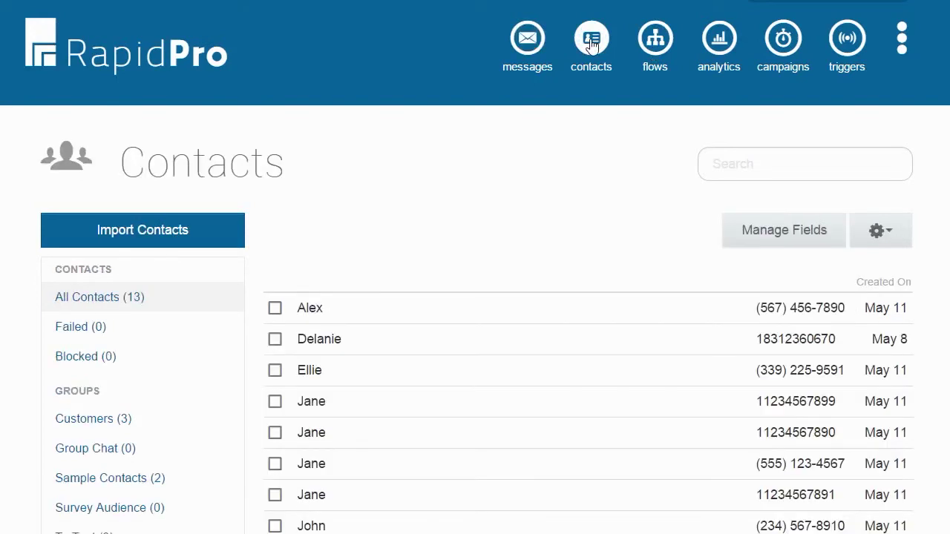
left_click(795, 49)
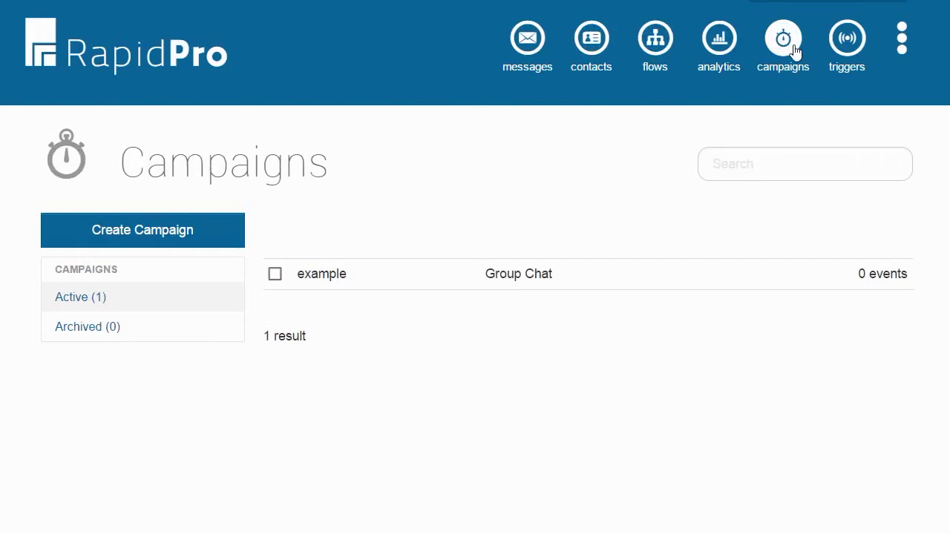
left_click(841, 59)
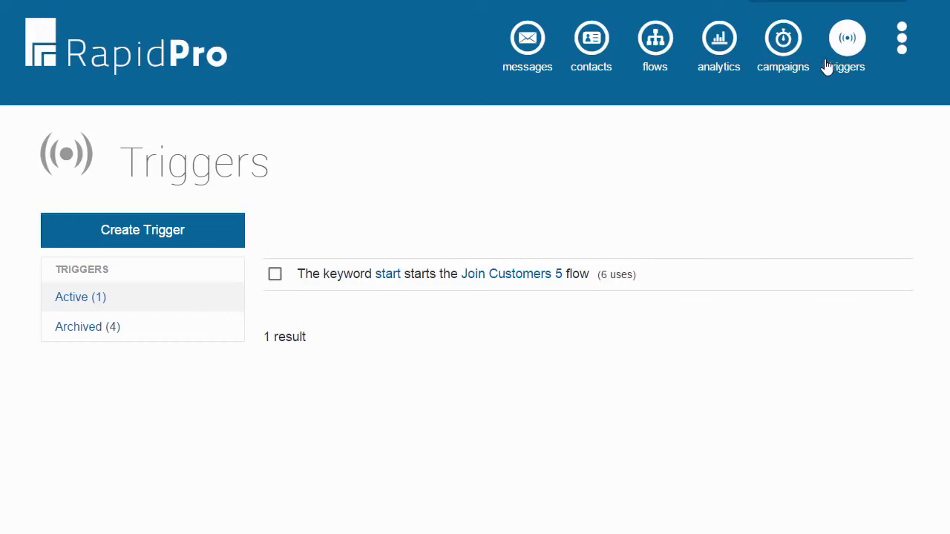
- Create a new flow named 'Customer Registration'
left_click(657, 41)
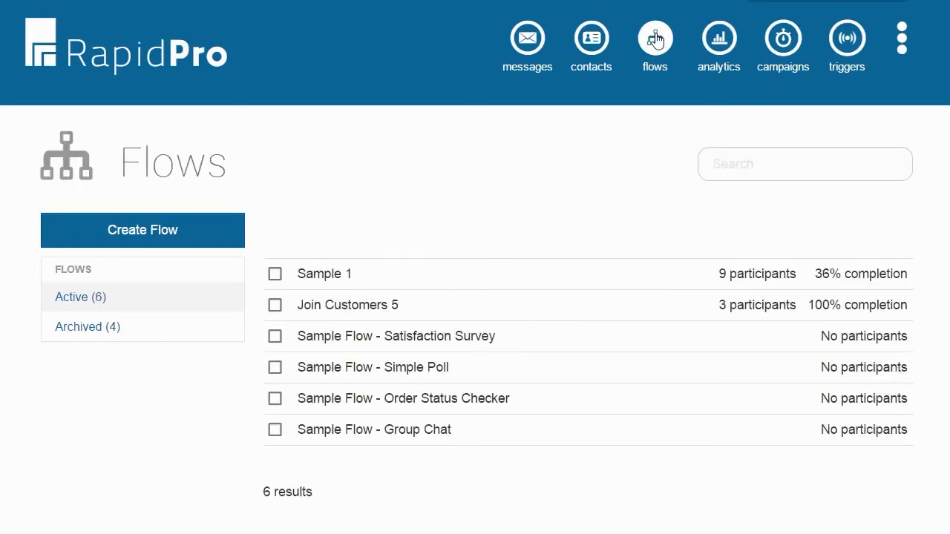
left_click(151, 229)
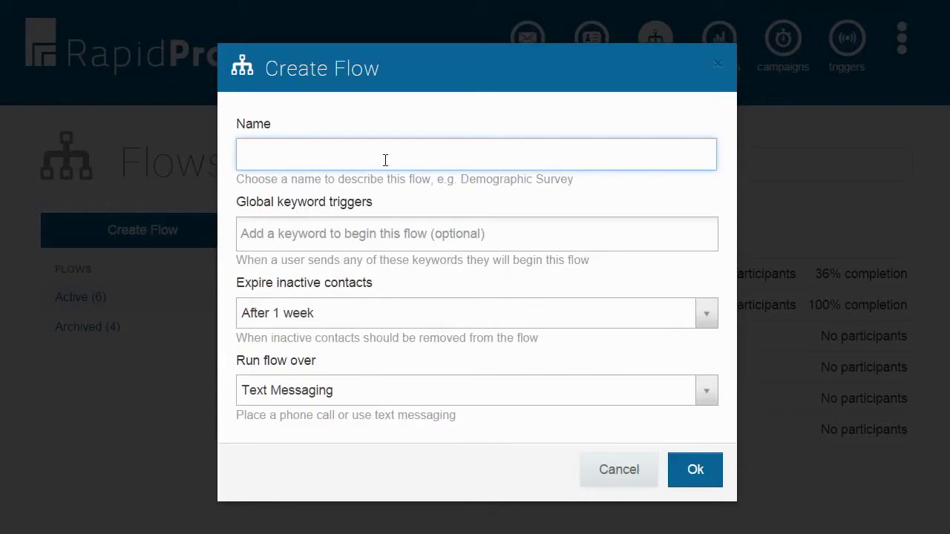
type("Customer Registration")
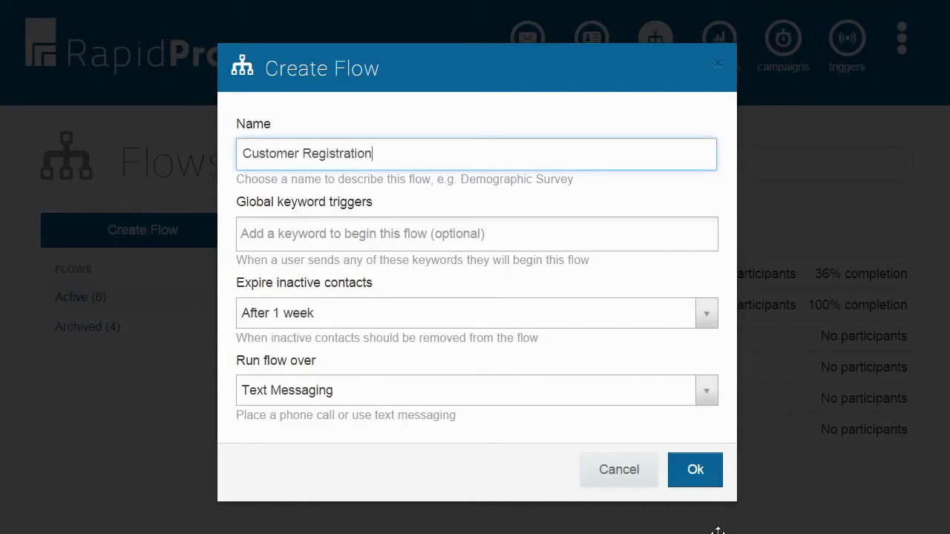
left_click(696, 475)
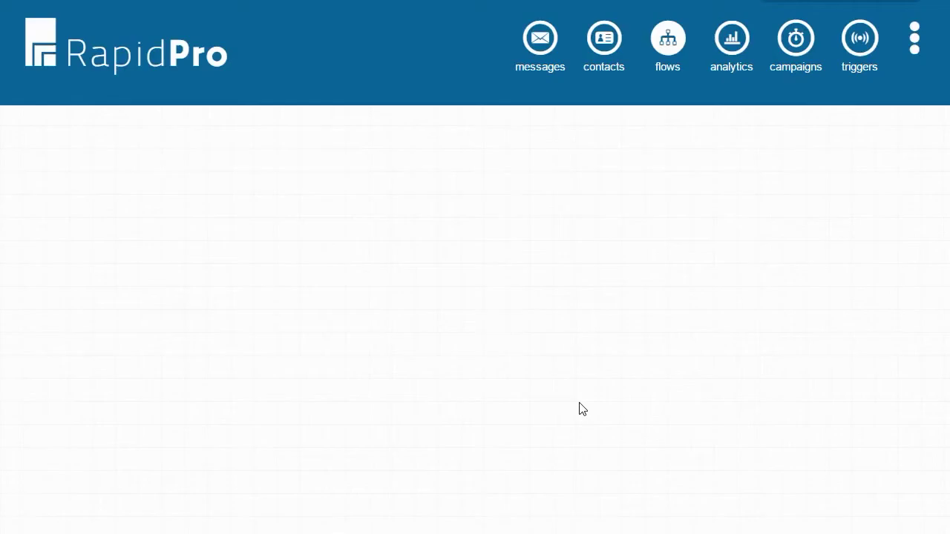
- Add the opening message asking whether water comes from well, tap or stream, fixing a typo
left_click(157, 362)
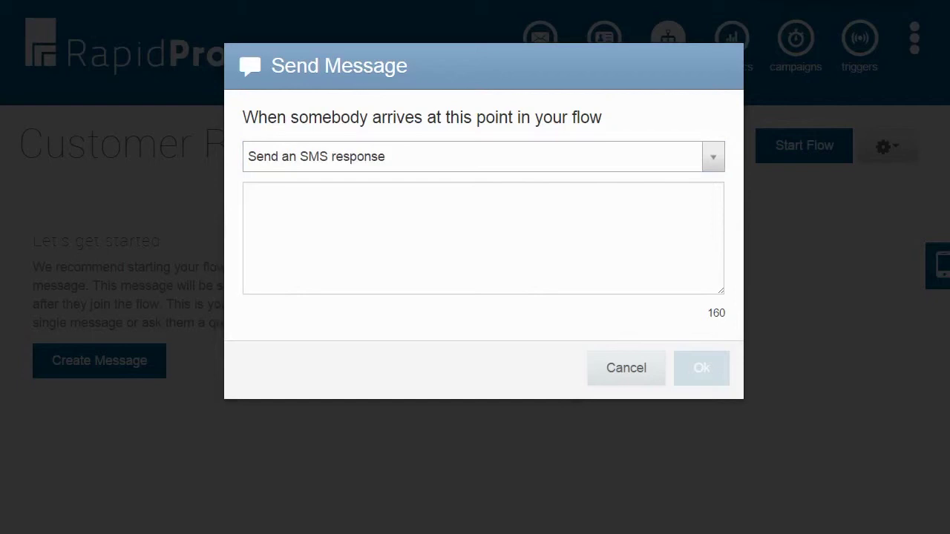
left_click(265, 215)
type("Hi @contact.name, thanks for buying a filter! We have a few quesitons. Where do you get your water? Answer with well, tap or stream.")
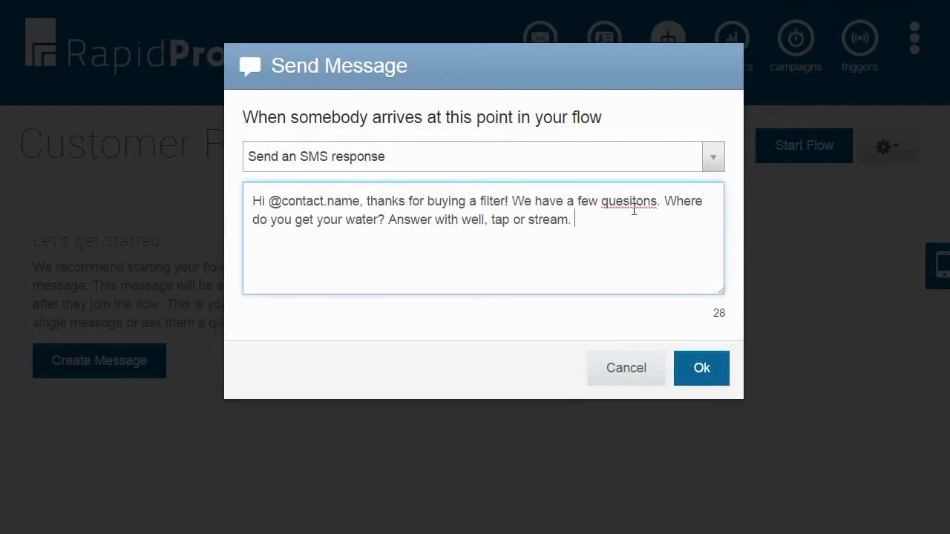
key("BackSpace")
key("Right")
type("i")
left_click(711, 363)
- Add a response step below the message and name its variable 'Water Source'
mouse_move(206, 351)
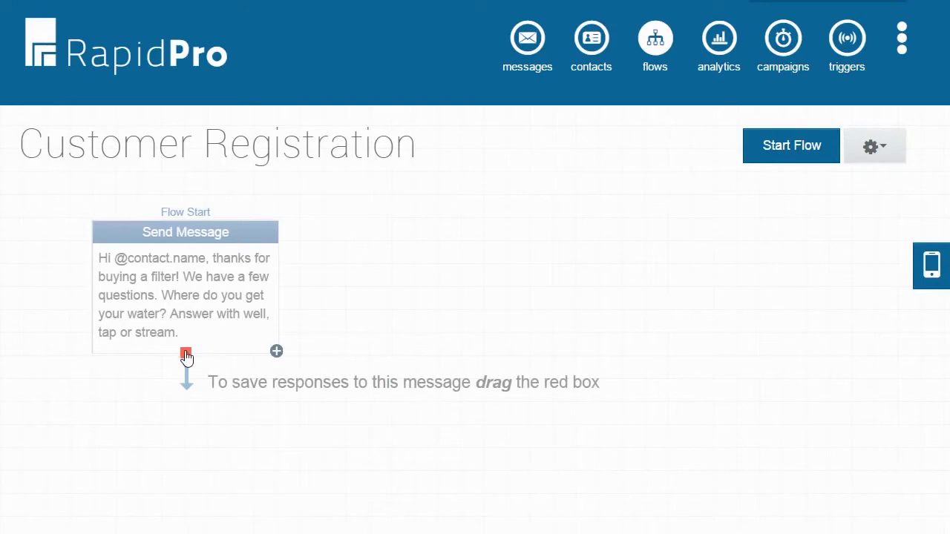
scroll(202, 329, "down", 2)
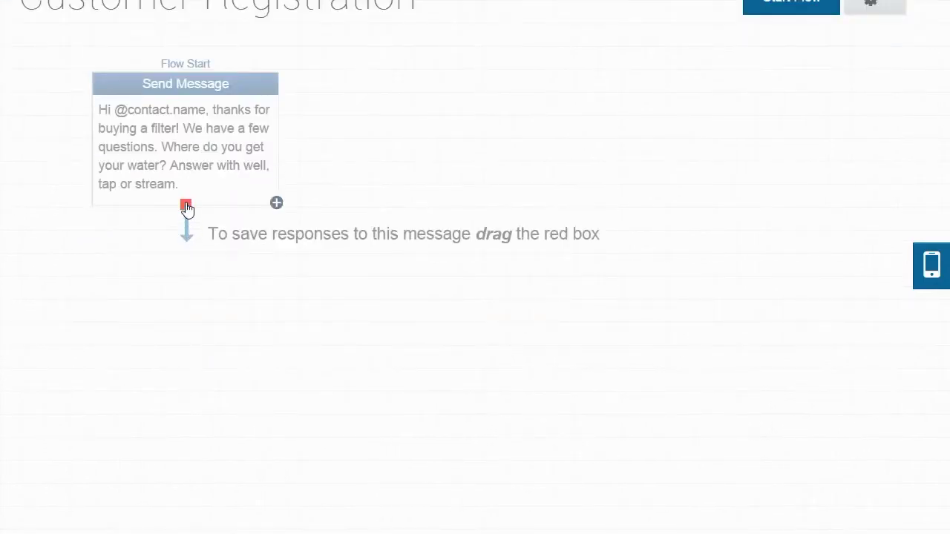
left_click_drag(187, 208, 186, 276)
left_click_drag(518, 162, 397, 162)
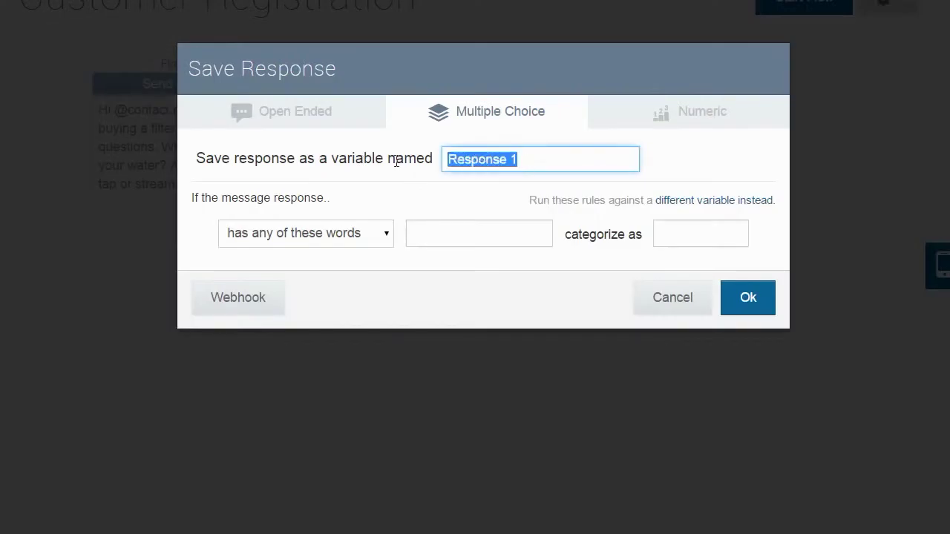
key("BackSpace")
type("Water Source")
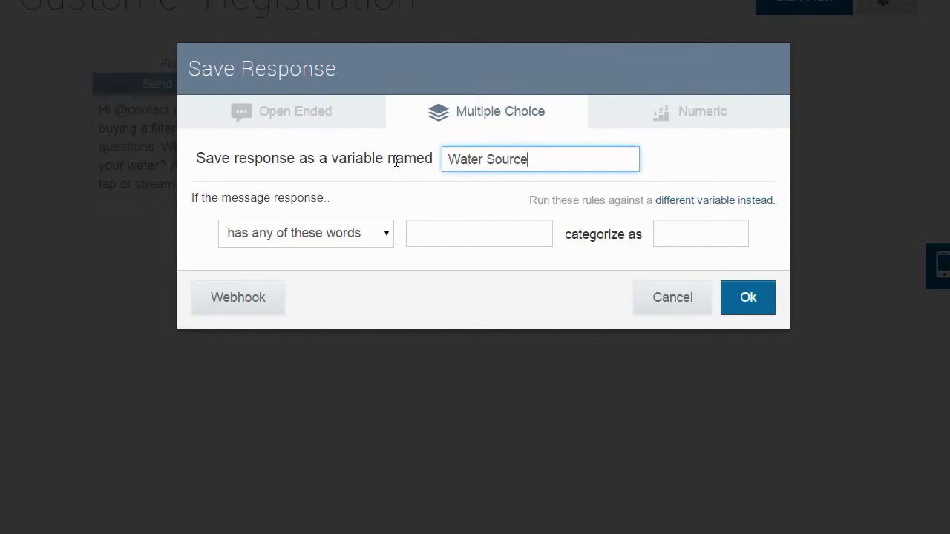
- Add Well, Tap and Stream multiple-choice categories and save the rules
left_click(514, 245)
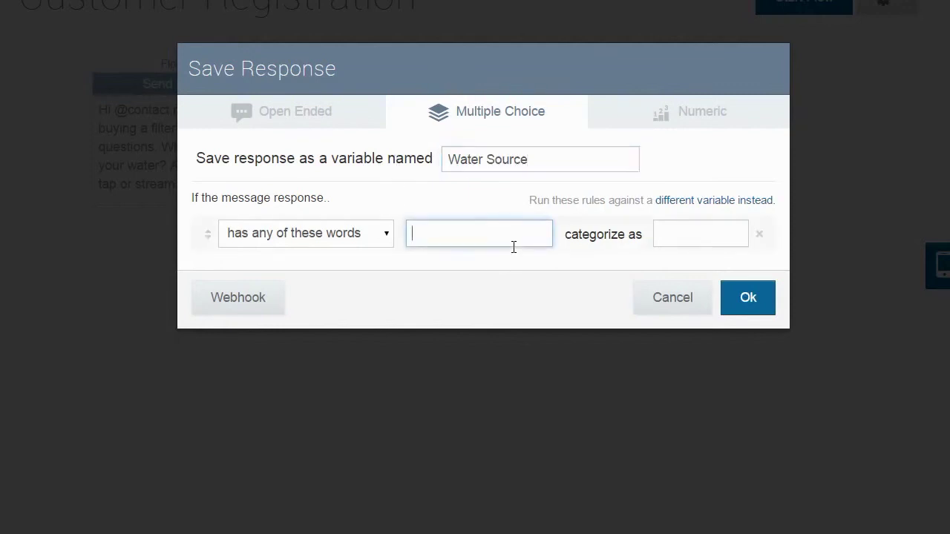
type("Well")
key("Tab")
key("Tab")
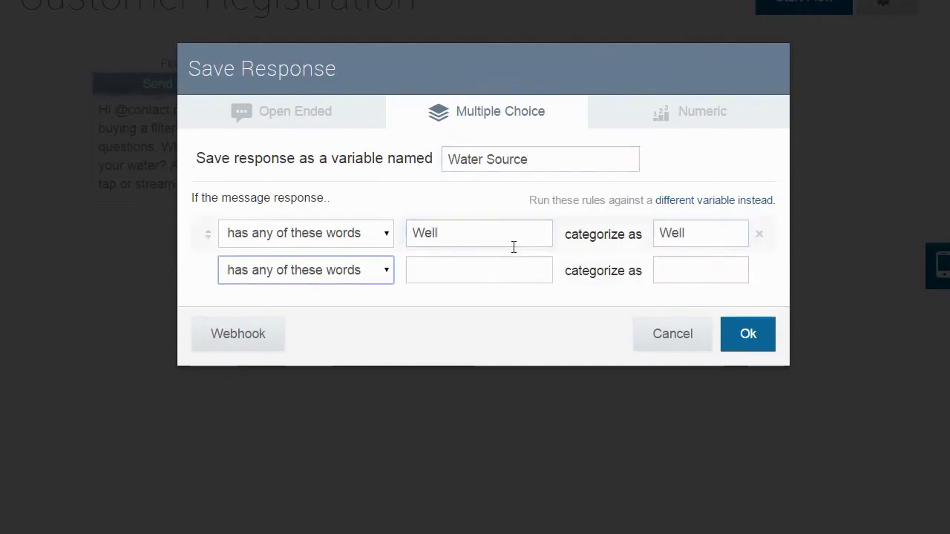
key("Tab")
type("Tap")
key("Tab")
key("Tab")
key("Tab")
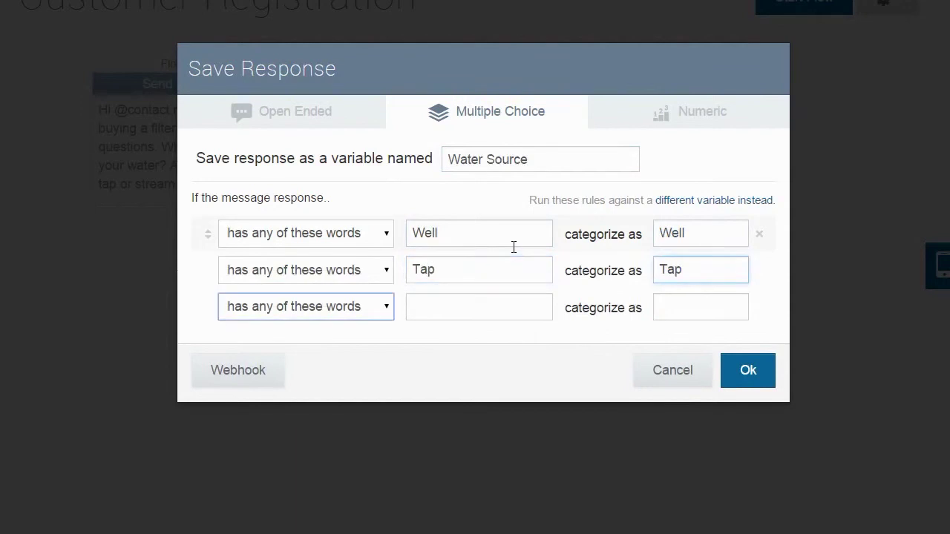
type("Stream")
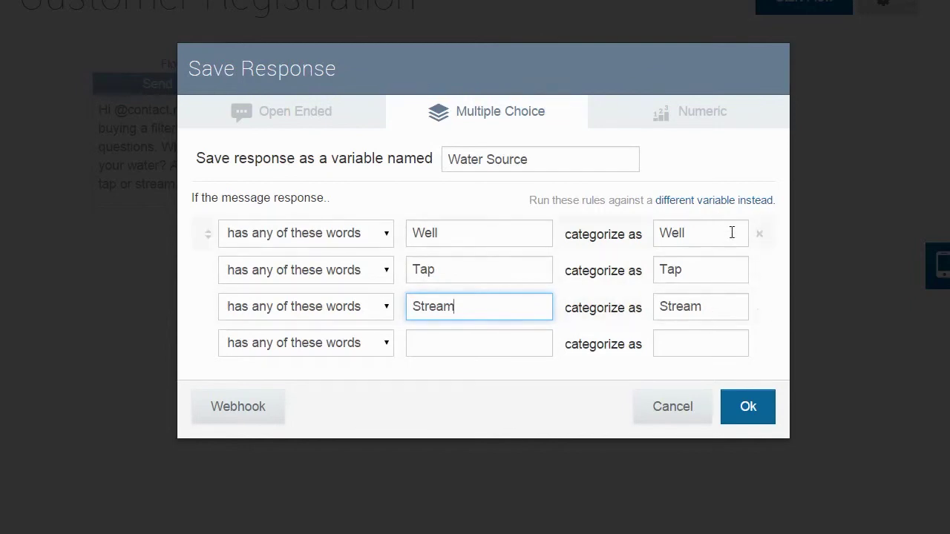
left_click(755, 409)
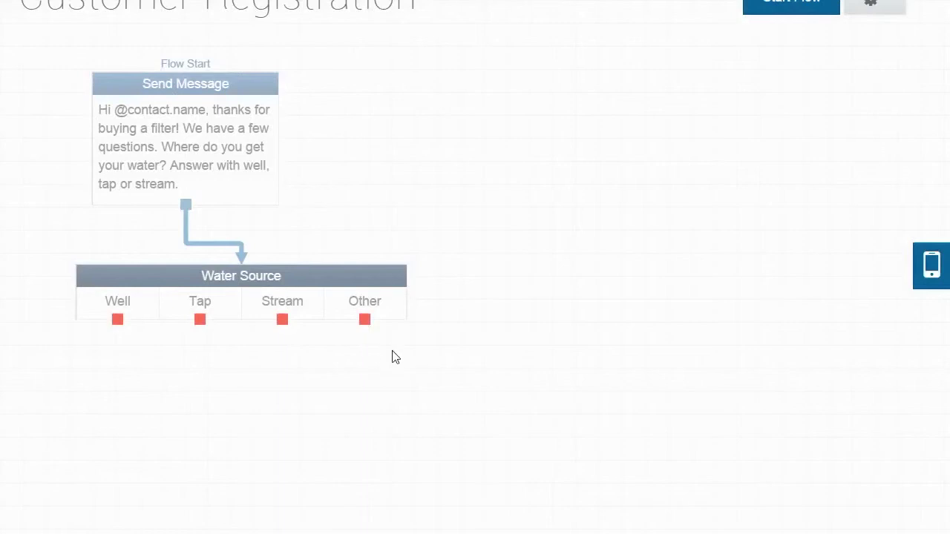
- Add a message after the Well answer asking whether they boil their water
scroll(396, 358, "down", 1)
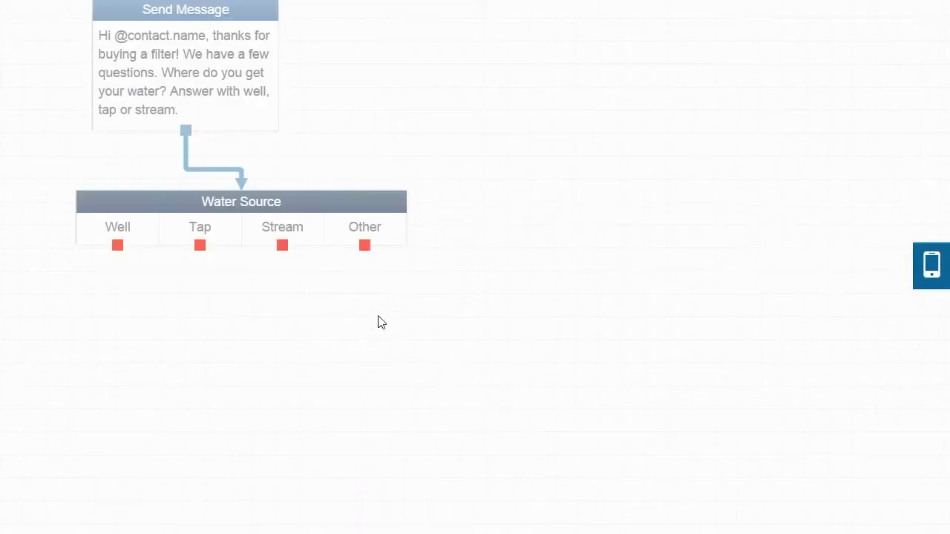
left_click_drag(118, 245, 117, 331)
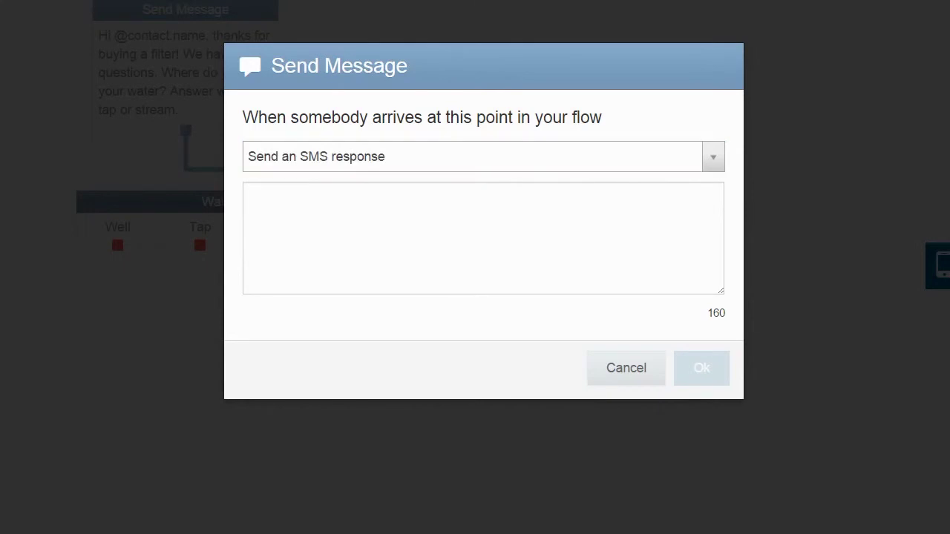
left_click(374, 257)
type("Great, thanks! Do you boil your water currently? Answer with yes or no.")
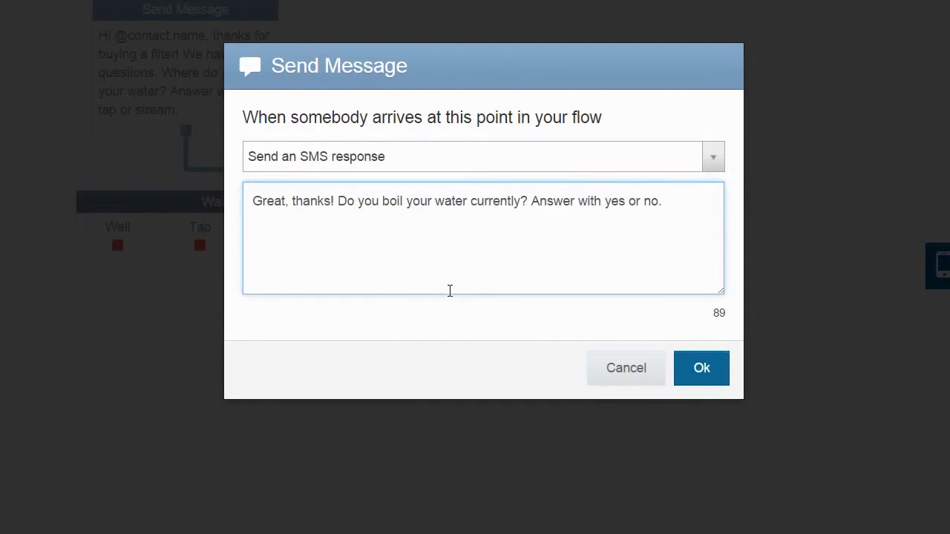
left_click(697, 378)
- Connect the Tap, Stream and Other answers to the boiling question too
scroll(248, 333, "down", 1)
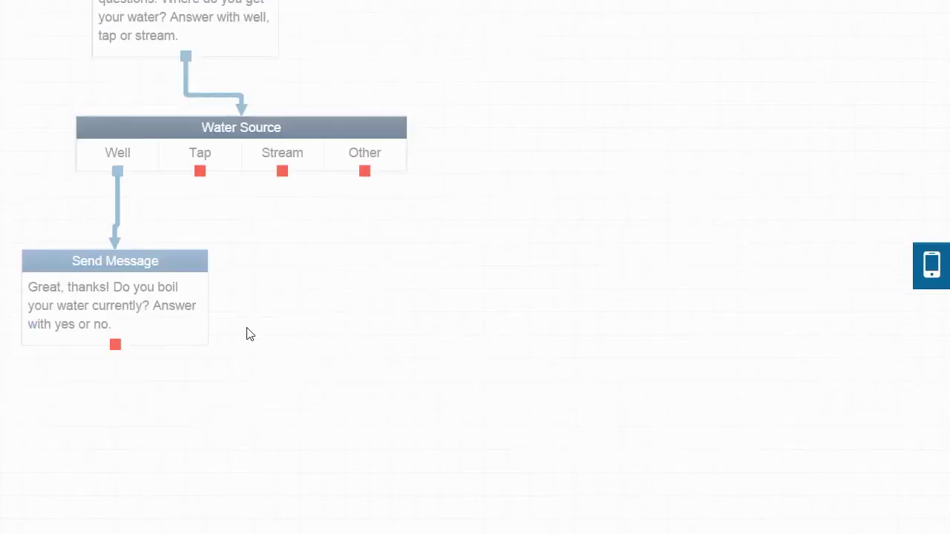
left_click_drag(169, 275, 178, 272)
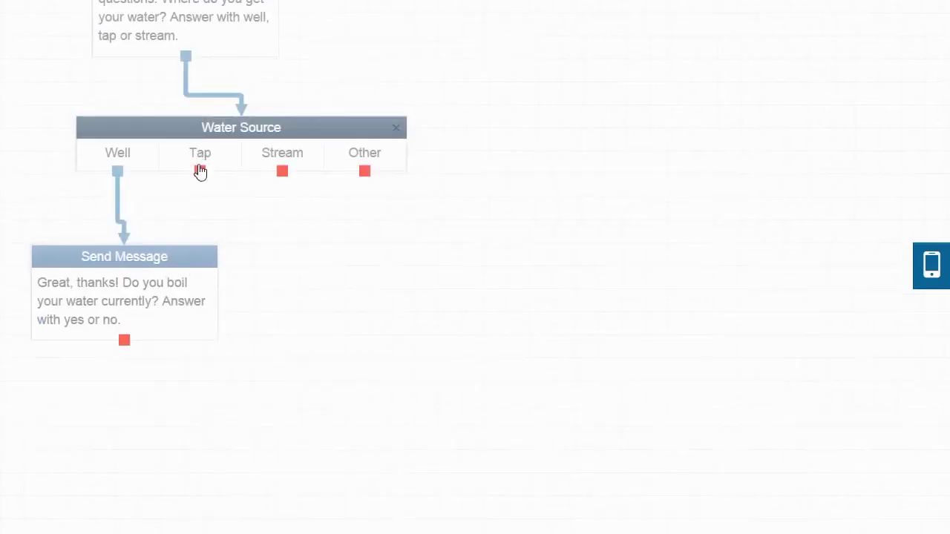
left_click_drag(199, 171, 172, 260)
left_click_drag(282, 175, 185, 258)
left_click_drag(369, 171, 306, 217)
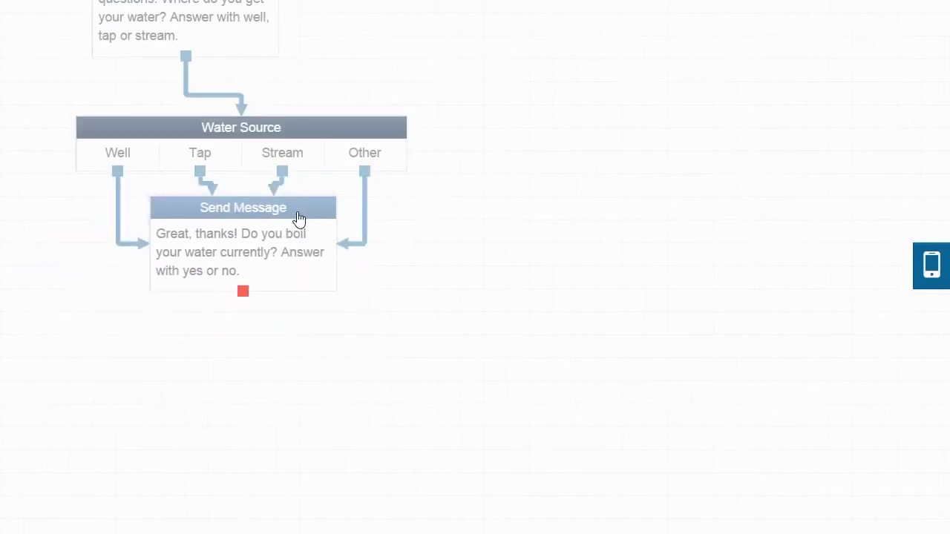
- Save the boiling answer as variable 'Boil' with Yes and No keyword rules
left_click_drag(244, 294, 239, 333)
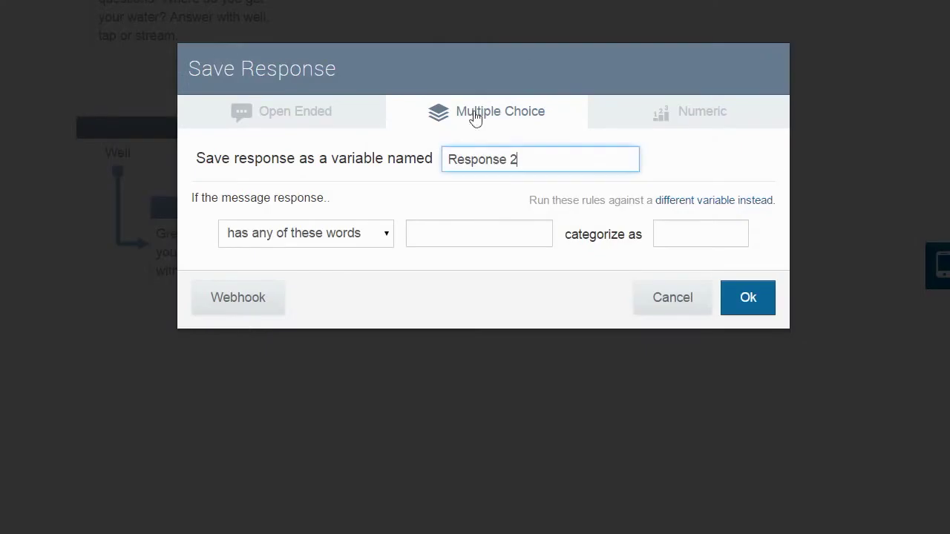
left_click_drag(538, 170, 441, 185)
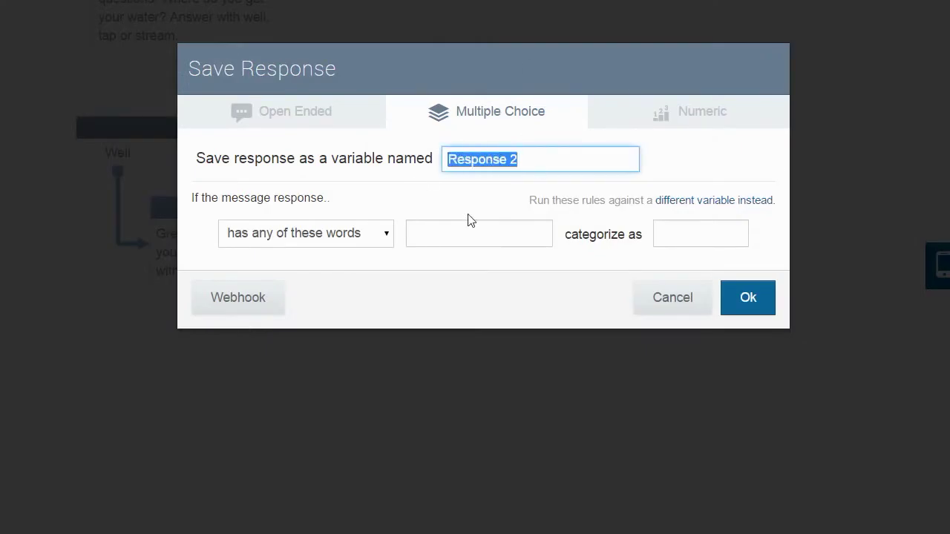
type("Boil")
key("Tab")
key("Tab")
type("Yes")
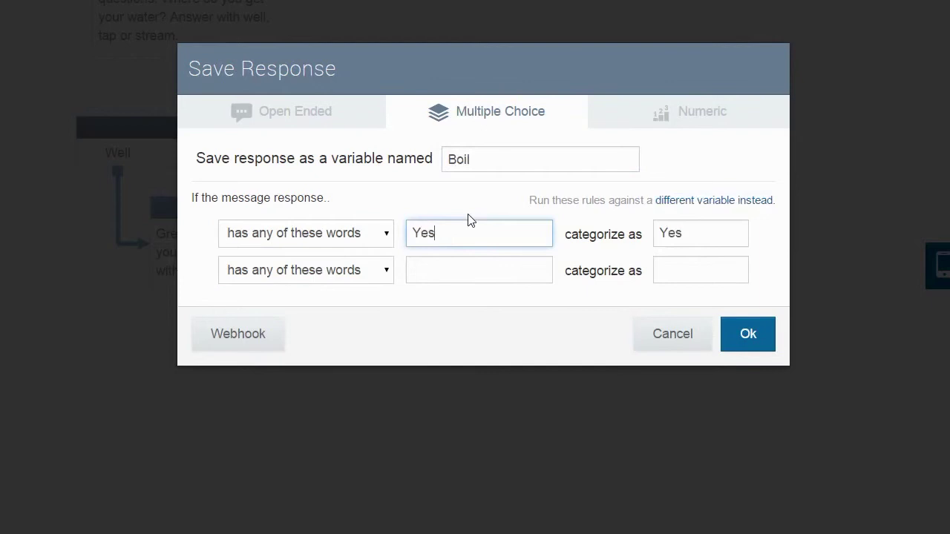
key("Tab")
key("Tab")
type("No")
- Add Y and N as extra keywords, then paste the household-size question for Yes
key("Tab")
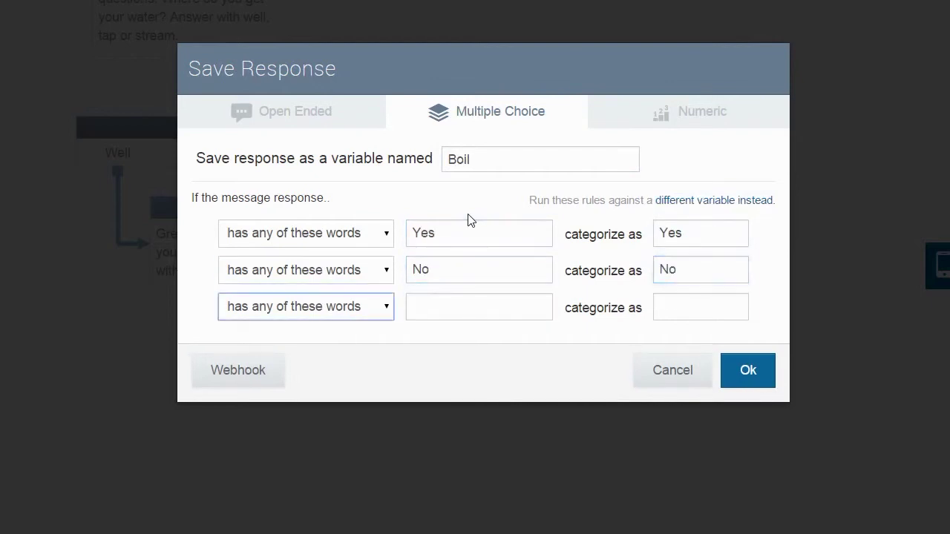
key("Tab")
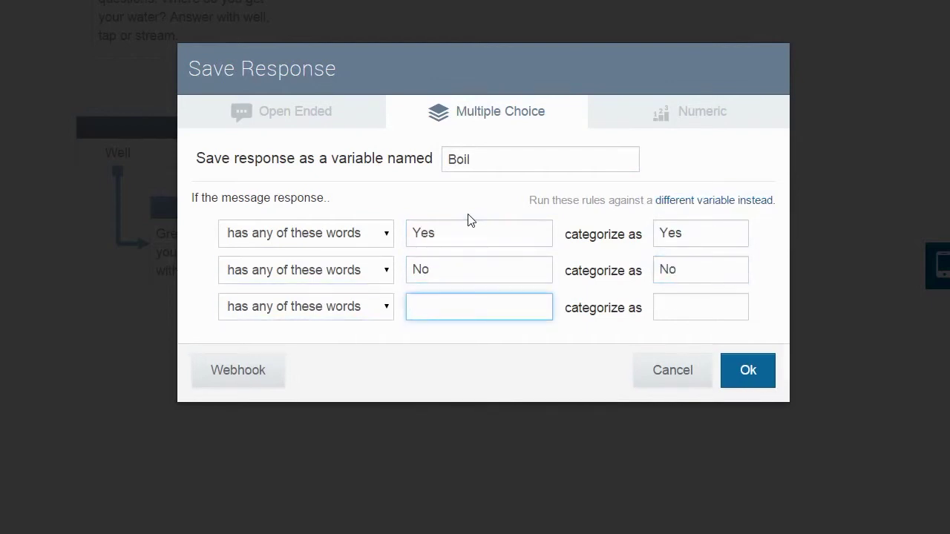
type("Y")
key("Tab")
type("Yes")
key("Tab")
key("Tab")
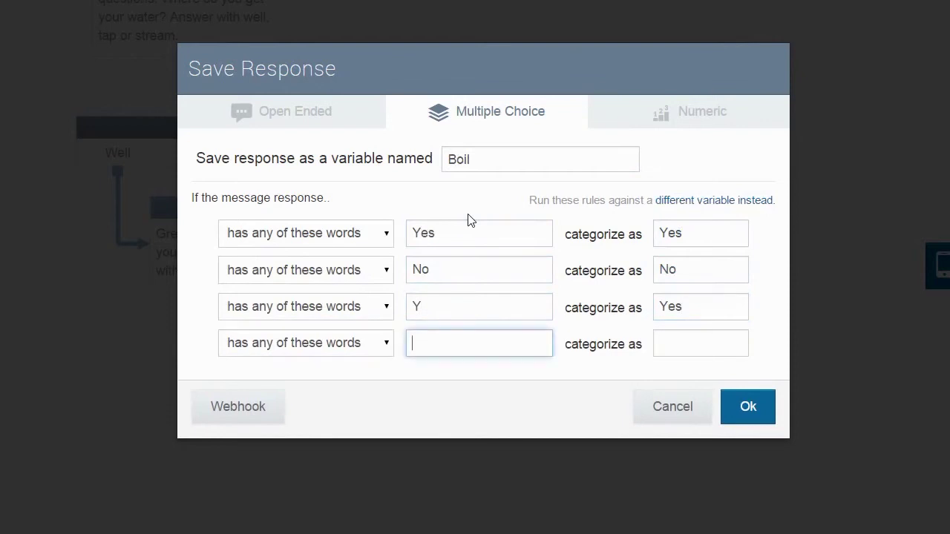
type("N")
key("Tab")
type("N")
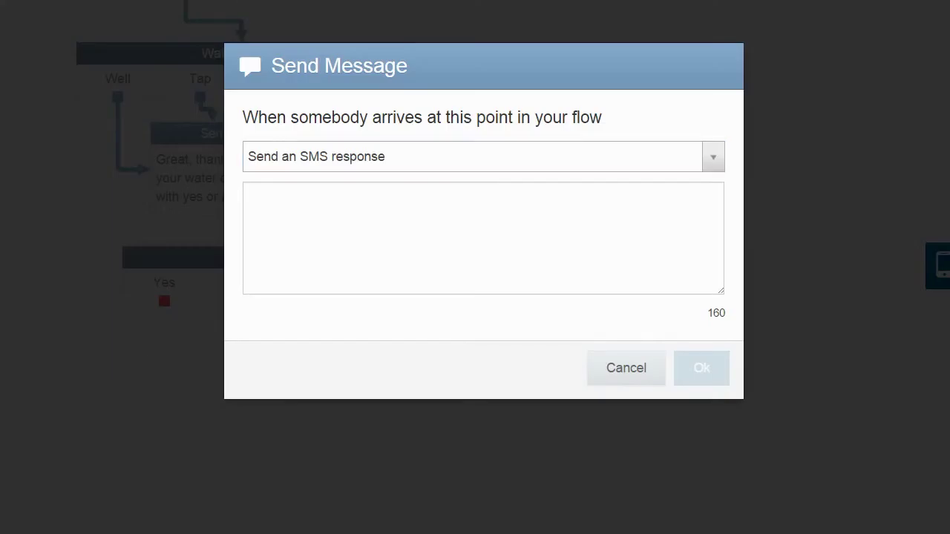
left_click(449, 223)
type("Great to hear, boiling prevents diseases that filters cannot. One last question, how many members are in your household? Answer with a number 1-20.")
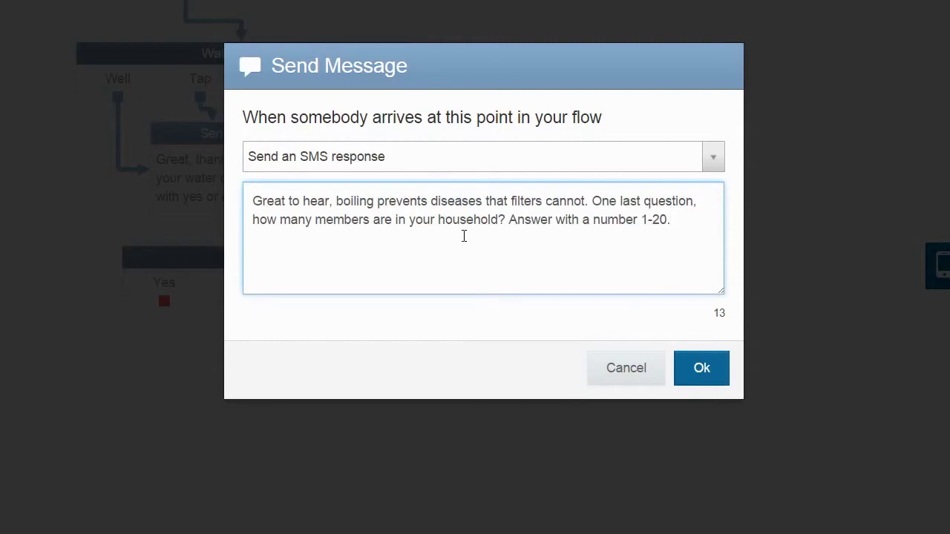
- Save the household-size message and store its reply as numeric 'Household Members', range 1 to 20
left_click(703, 377)
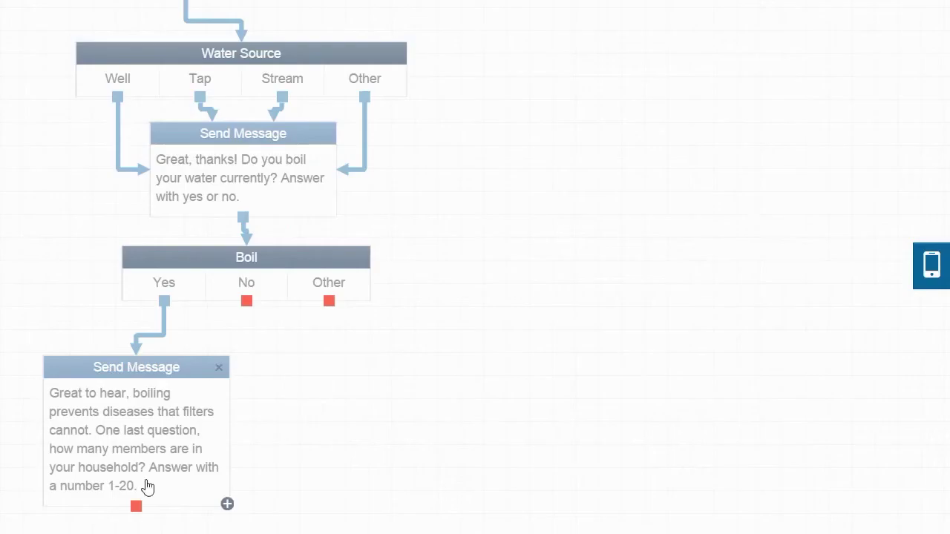
scroll(167, 415, "down", 3)
left_click_drag(136, 282, 152, 335)
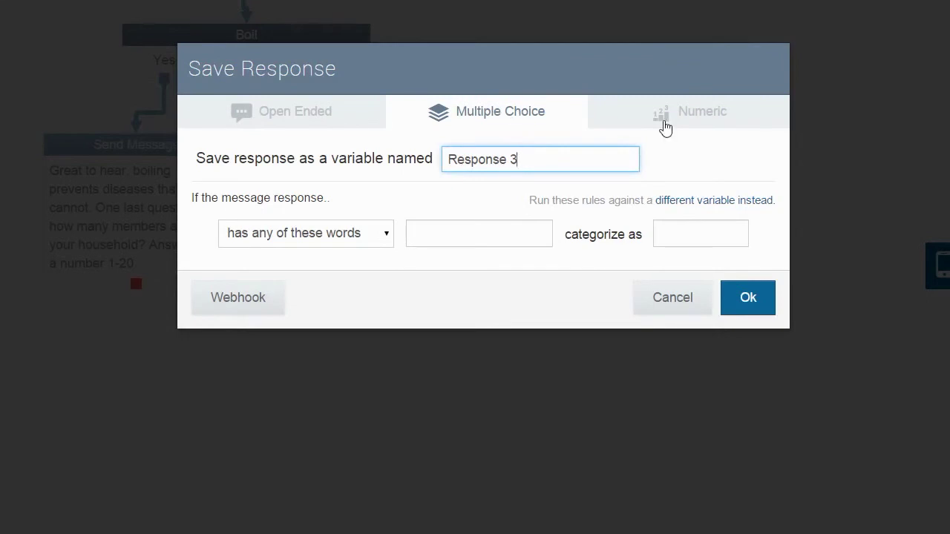
left_click(642, 122)
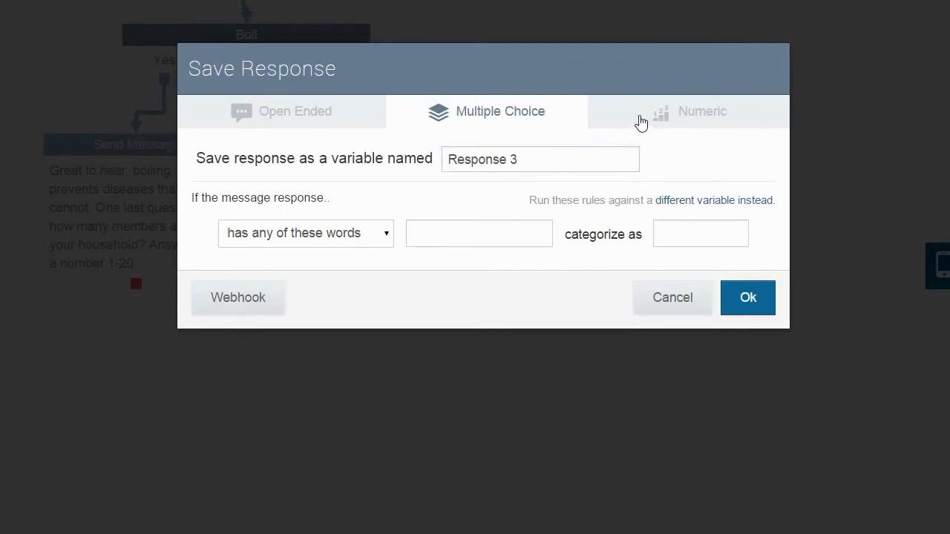
triple_click(541, 155)
type("Ho")
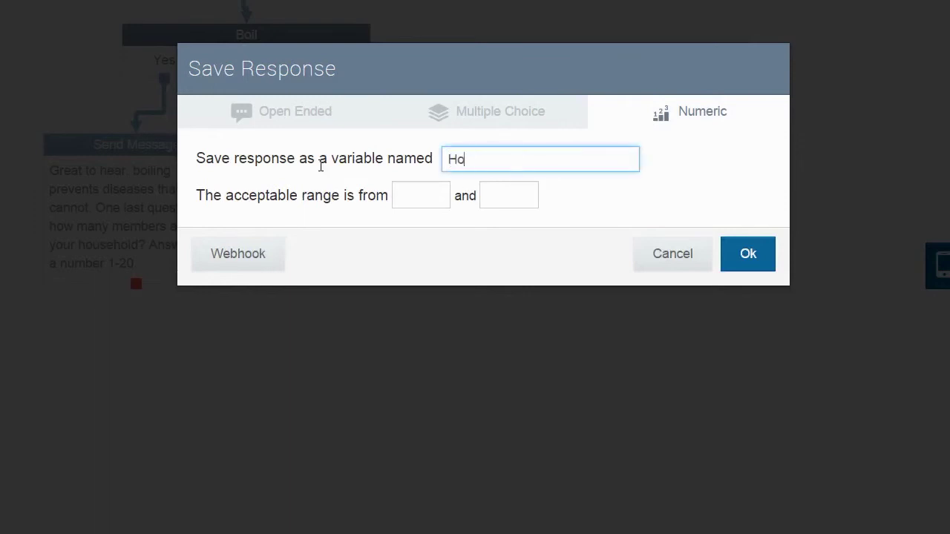
type("usehold Members")
key("Tab")
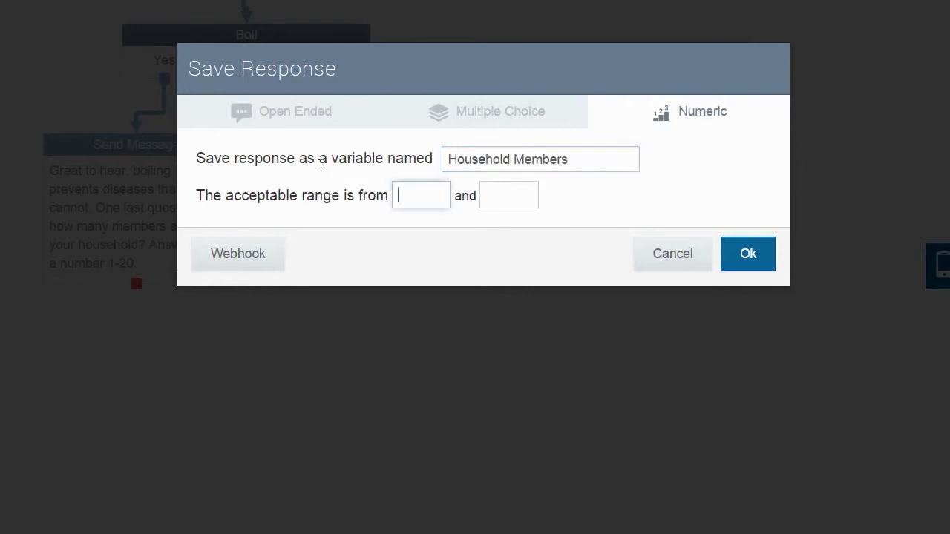
type("1")
key("Tab")
type("20")
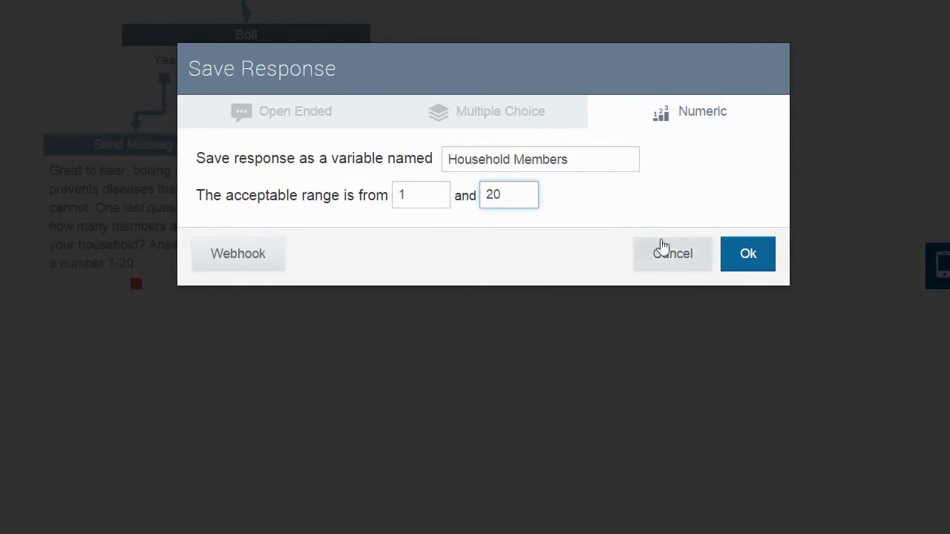
left_click(747, 254)
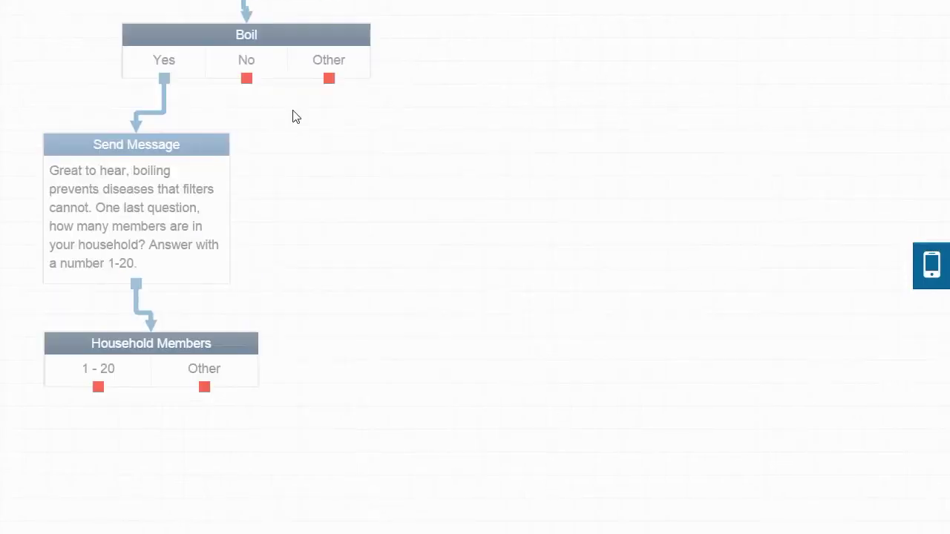
- Reply to Boil's No answer with boiling advice plus the household-size question
left_click_drag(247, 79, 347, 141)
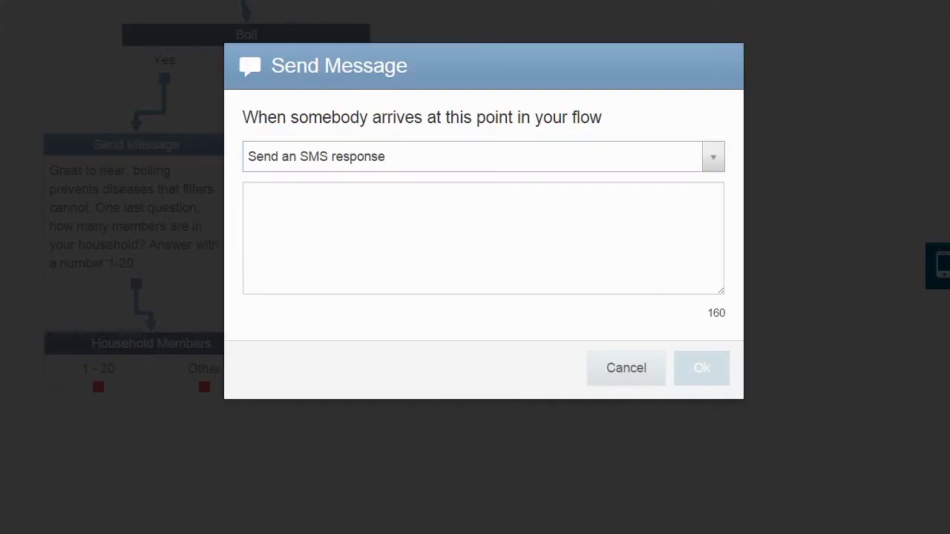
left_click(349, 204)
type("You should always consider boiling water before using the filters to prevent diseases. How many members are there in your household? Answer with a number 1-20.")
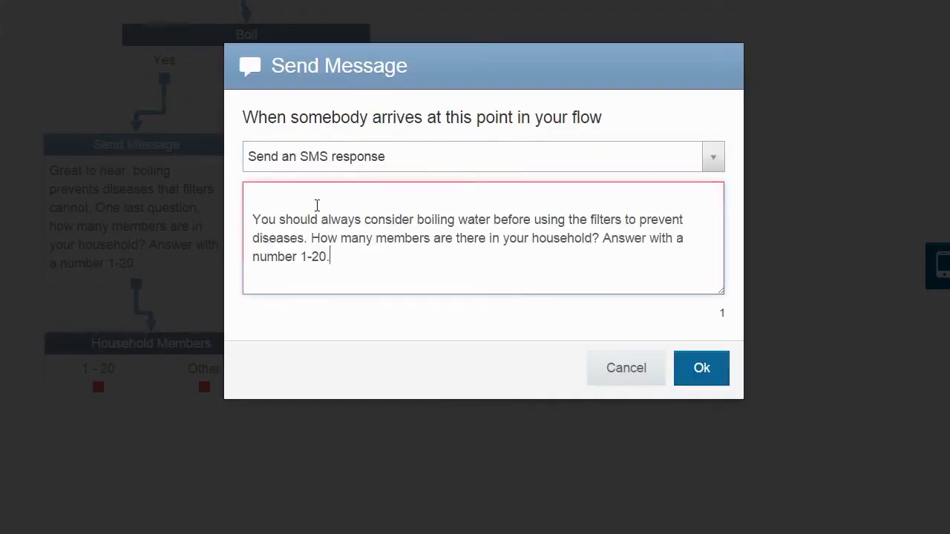
key("BackSpace")
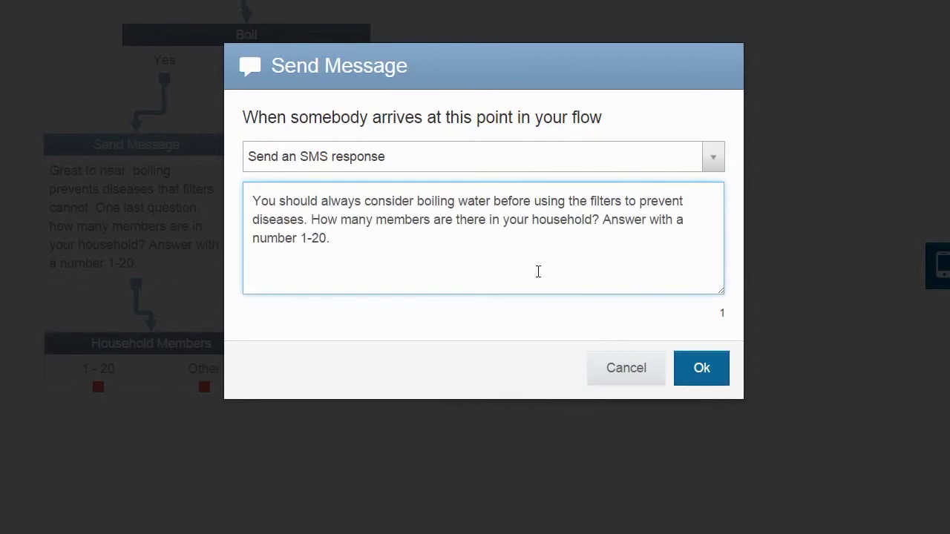
left_click_drag(362, 245, 311, 220)
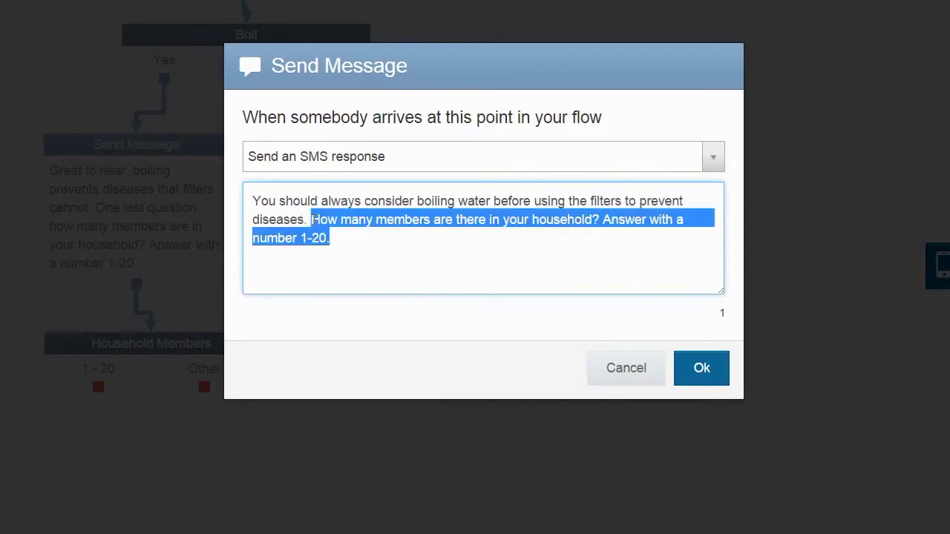
left_click(351, 248)
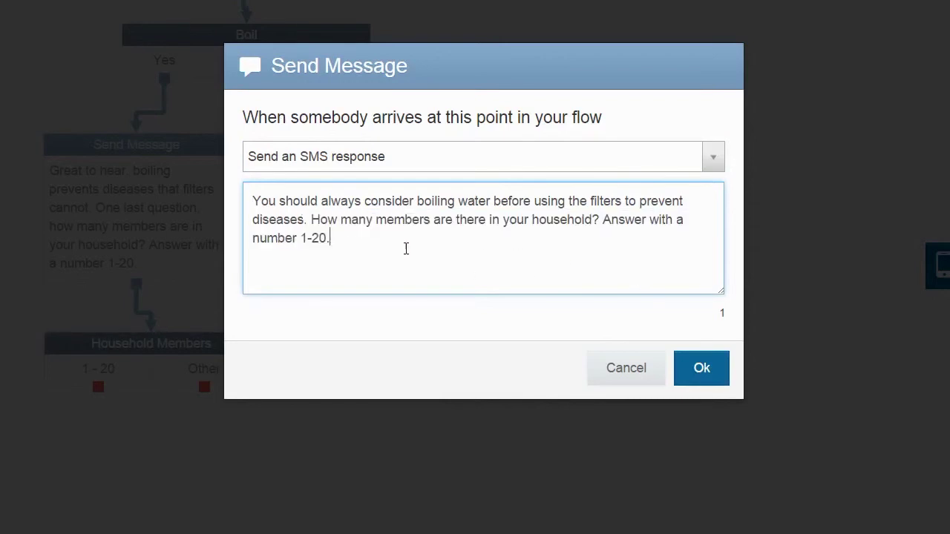
left_click(702, 374)
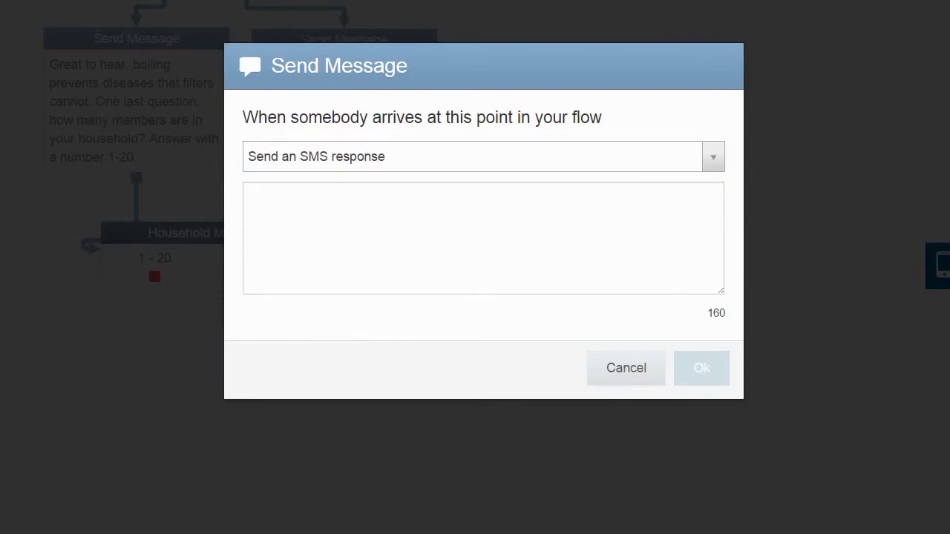
- Add a 1-20 retry message for Household Members' Other answer, looping back to Household Members
left_click(468, 205)
type("Sorry, I didn't understand that, please answer with a number 1-20. How many members are there in your household?")
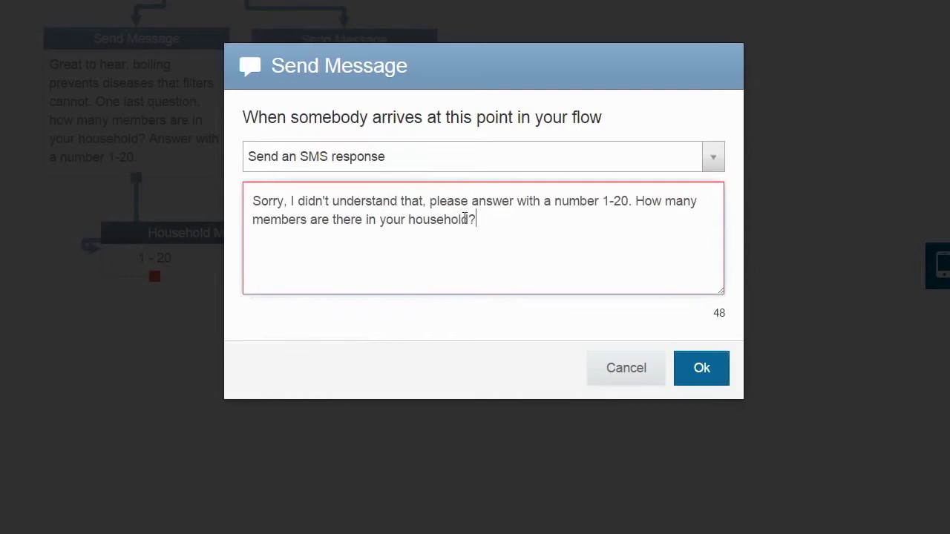
left_click(698, 368)
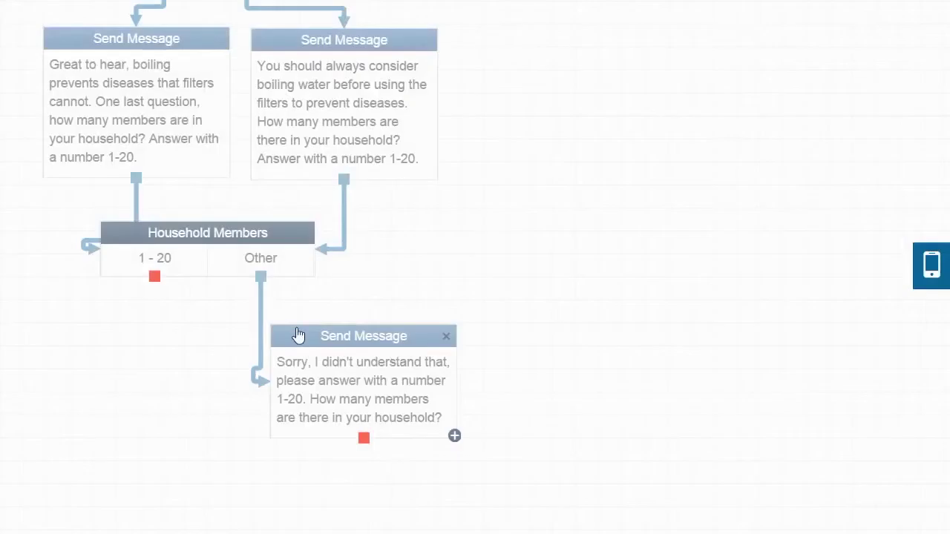
left_click_drag(364, 438, 294, 261)
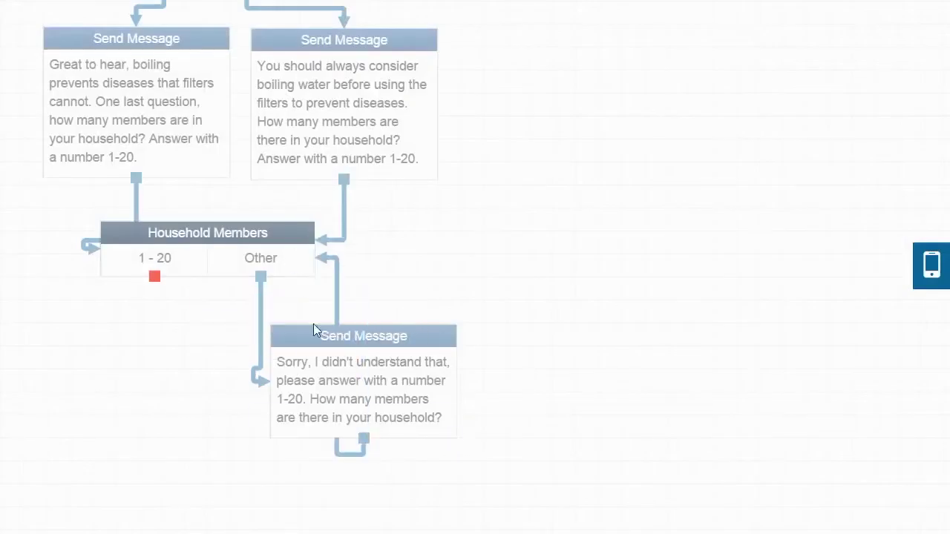
left_click_drag(312, 337, 396, 262)
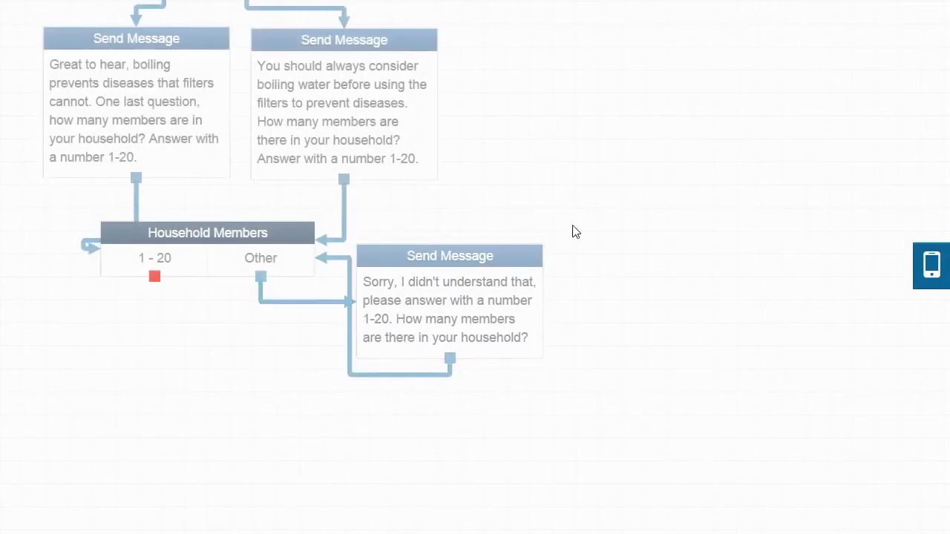
scroll(562, 262, "up", 5)
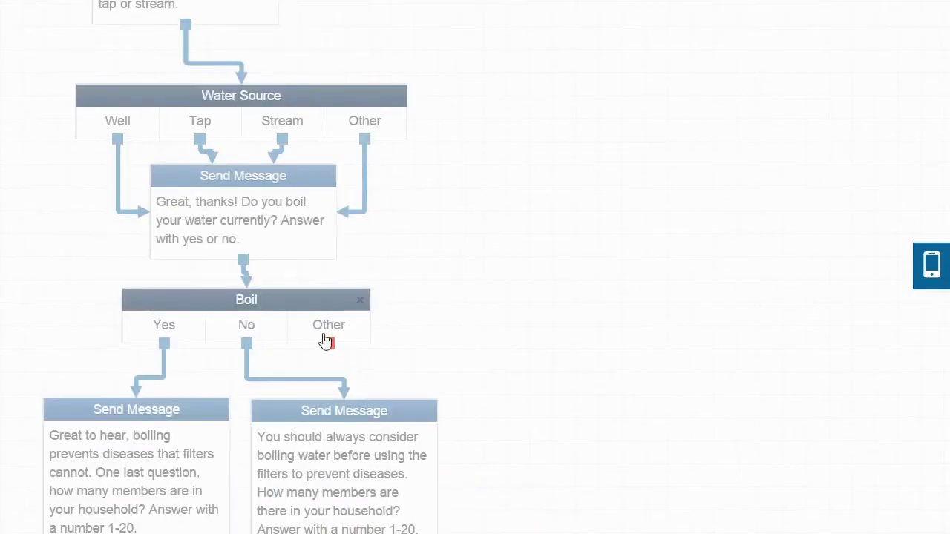
- Add a 'Sorry, I didn't understand' yes-or-no retry message for Boil's Other answer
left_click_drag(330, 345, 468, 221)
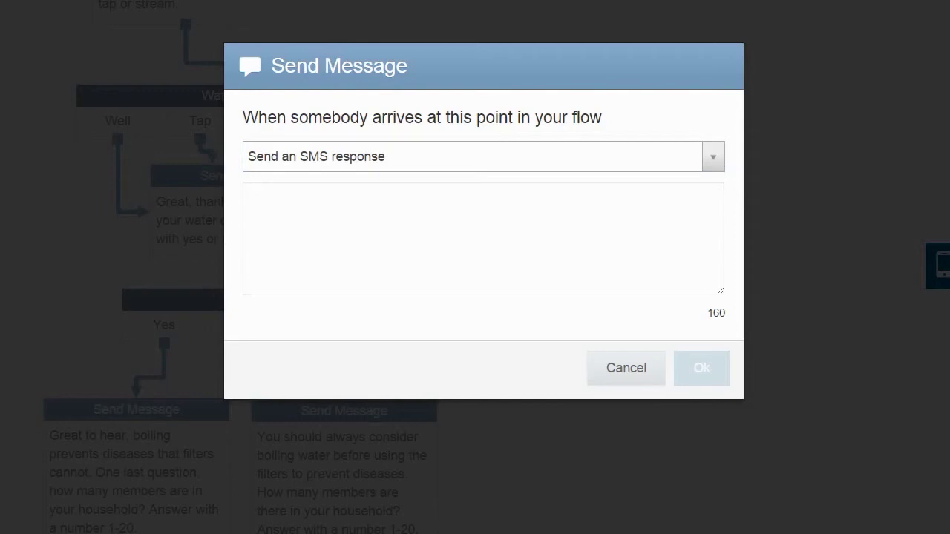
left_click(346, 215)
type("Sorry, I didn't understand that. Please answer with Yes or No. Do you currently boil your water before use?")
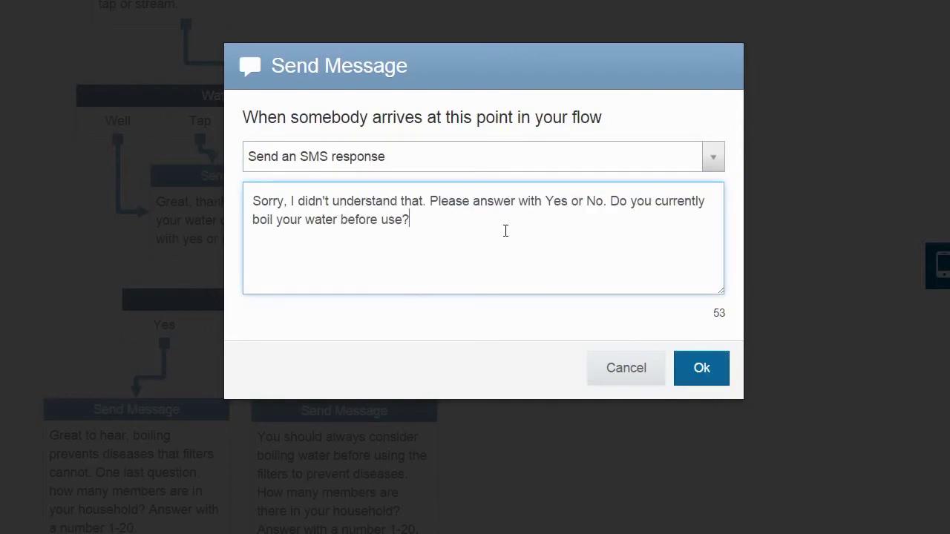
left_click(702, 368)
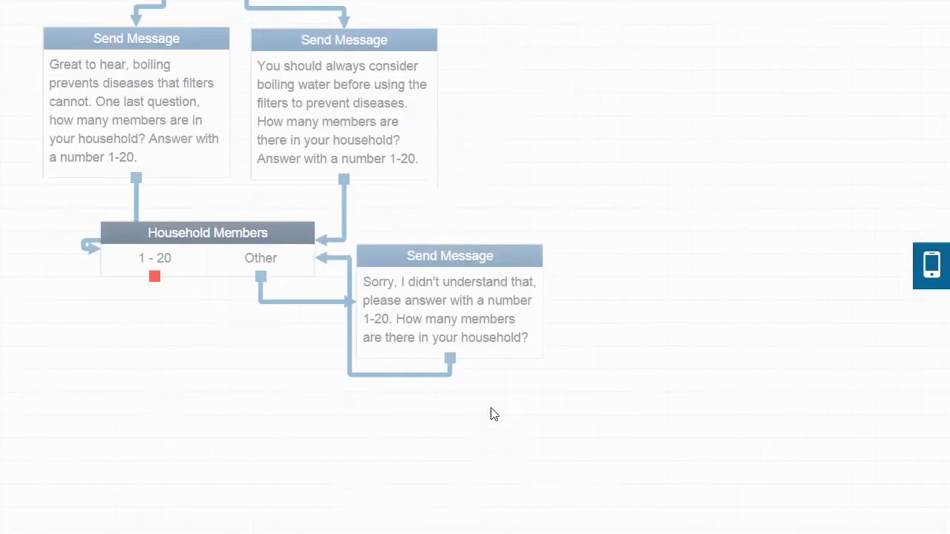
- Add a thank-you message ending 'enjoy your clean water!' after a valid household size
scroll(492, 414, "up", 1)
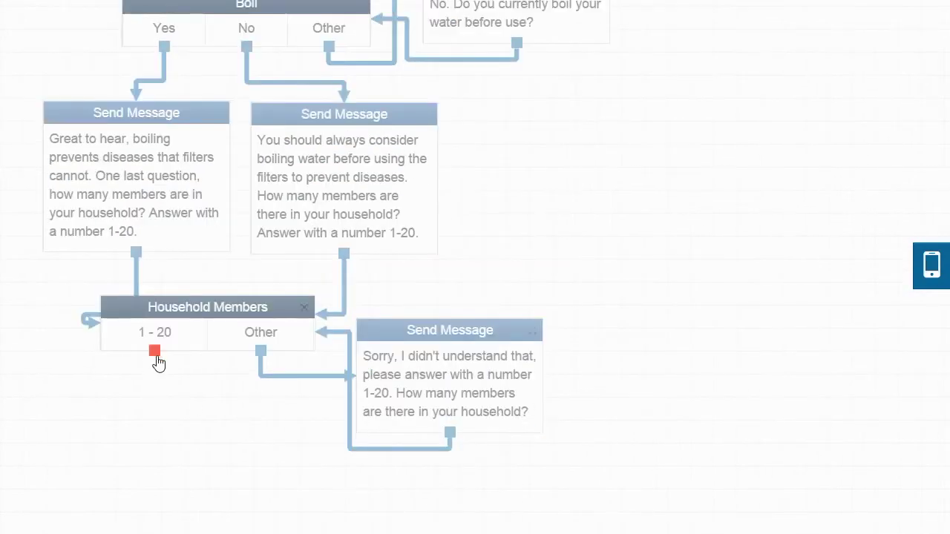
left_click_drag(155, 353, 236, 389)
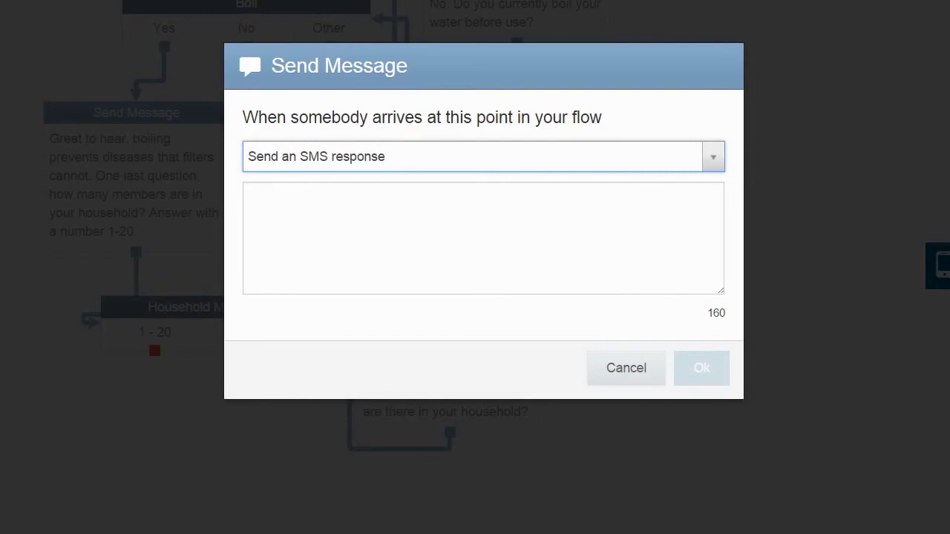
left_click(557, 224)
type("Great! Thanks again for your time @contact.first_name. Please contact us if you have any questions. In the meantime, enjoy your clean water!")
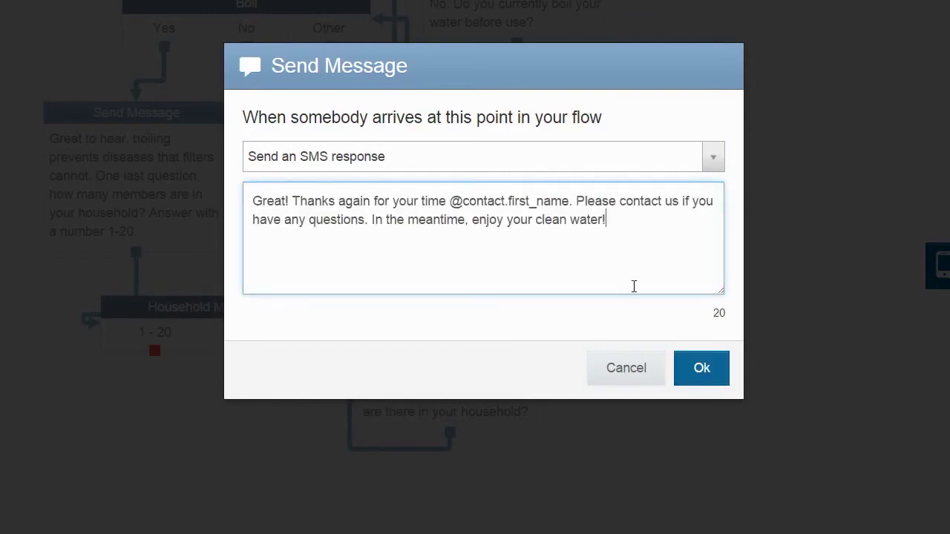
left_click(702, 372)
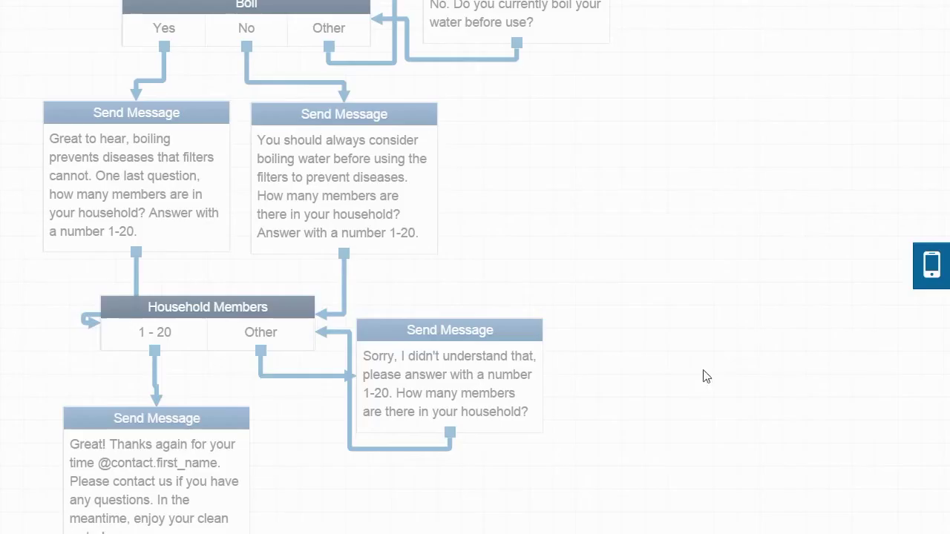
scroll(776, 378, "up", 6)
scroll(776, 377, "up", 1)
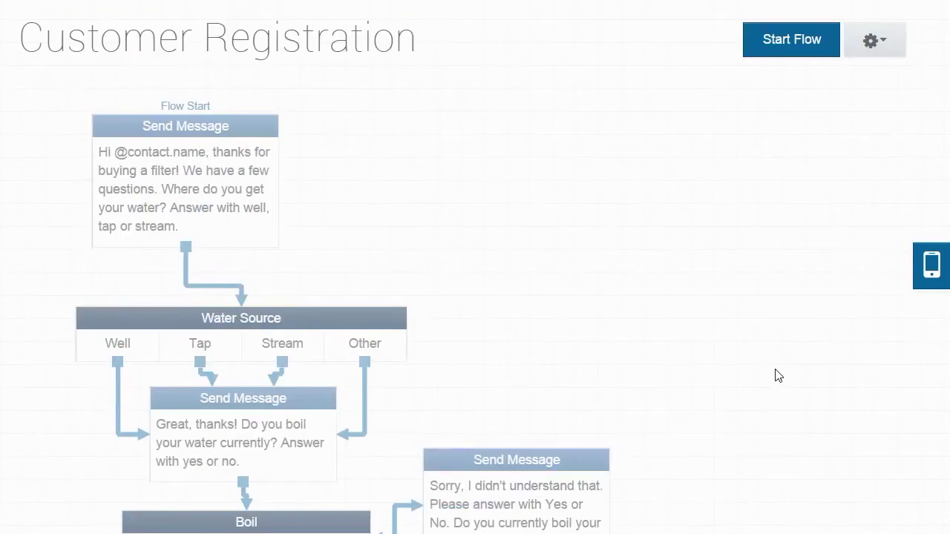
- Start the simulator, answer 'stream', then send 'sometimes' to trigger the retry message
left_click(926, 279)
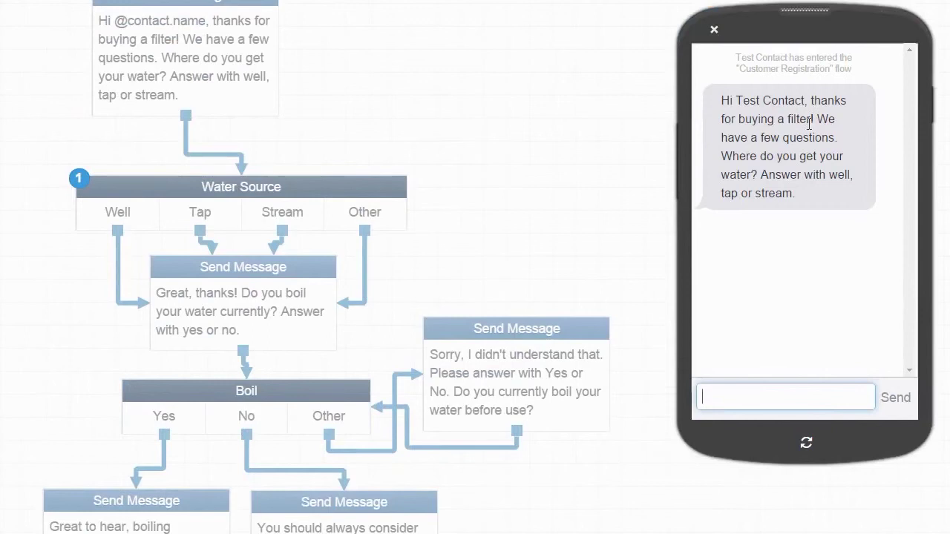
scroll(590, 248, "up", 3)
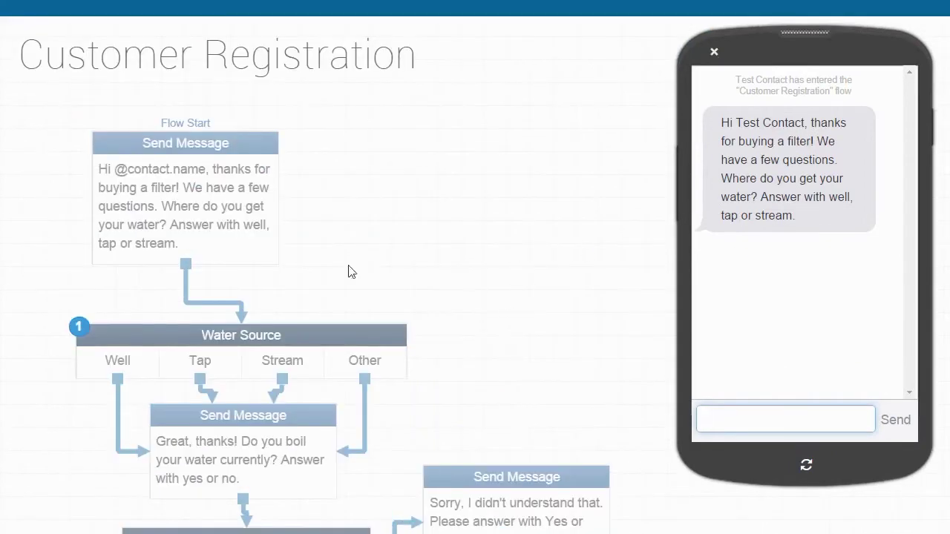
scroll(269, 259, "down", 1)
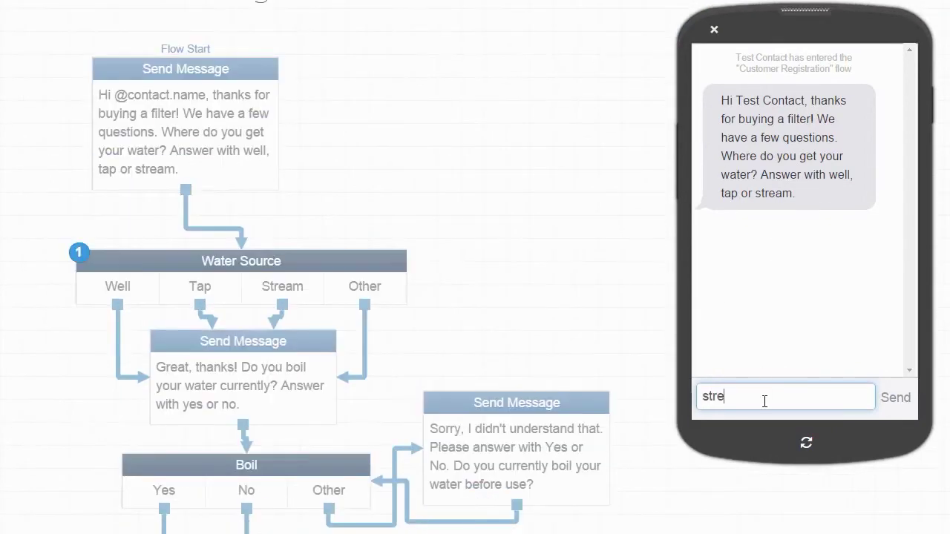
type("am")
key("Return")
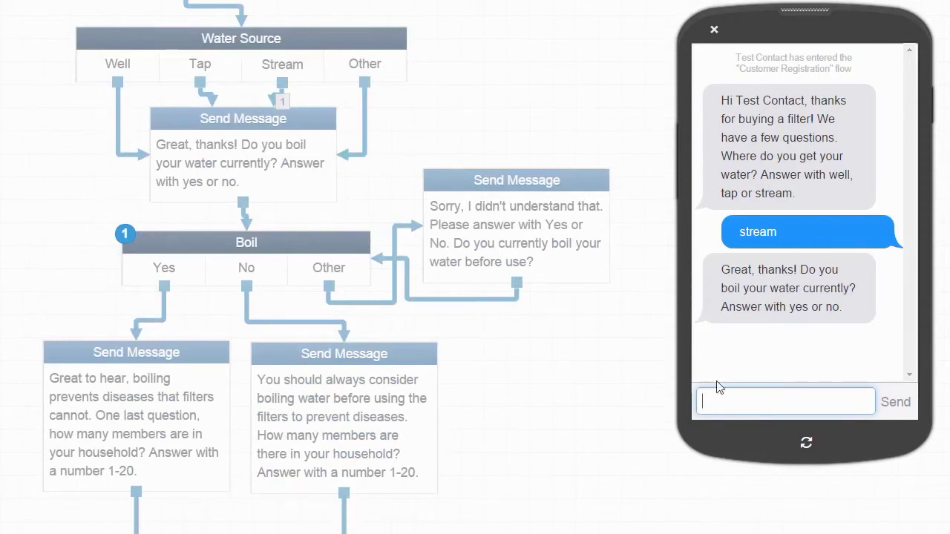
type("sometimes")
key("Return")
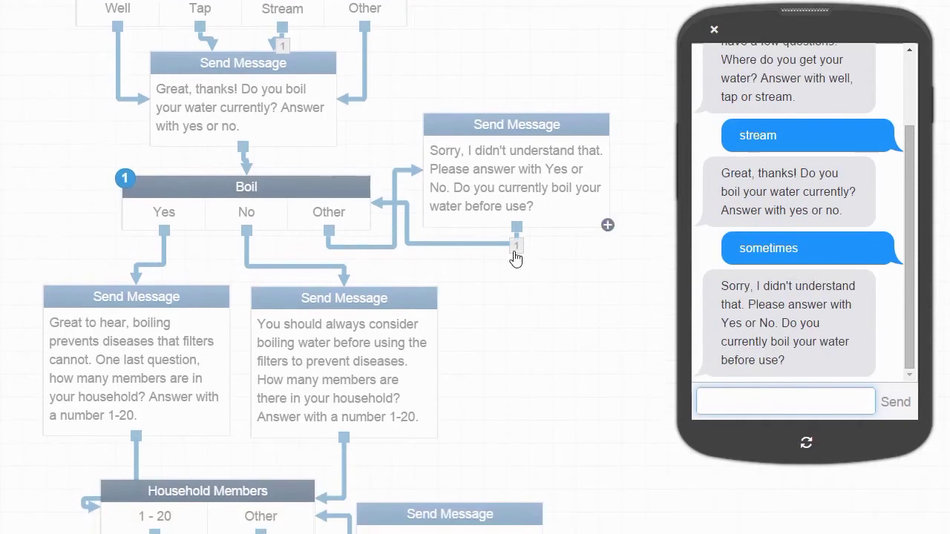
- Answer 'yes' and '4' to reach the thank-you message and finish the flow
mouse_move(513, 255)
type("yes")
key("Return")
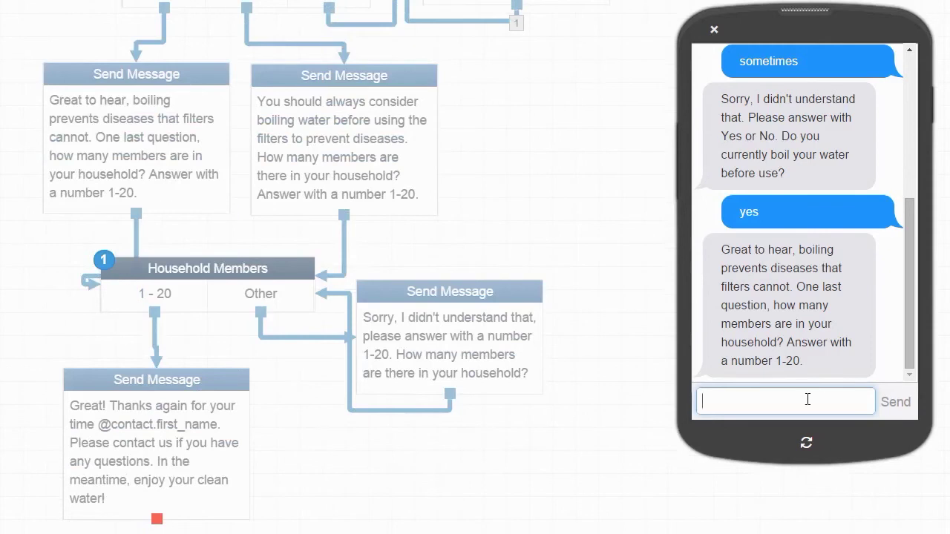
key("Return")
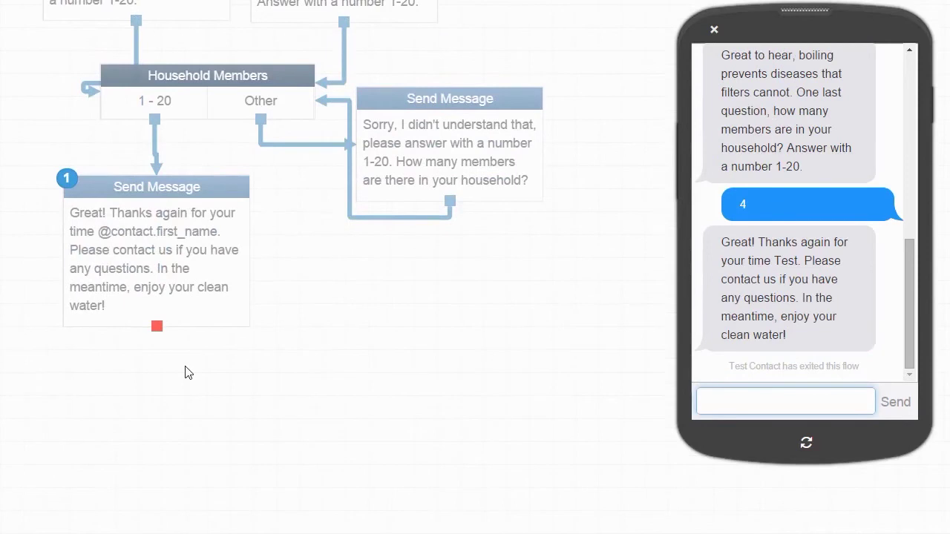
scroll(559, 431, "up", 10)
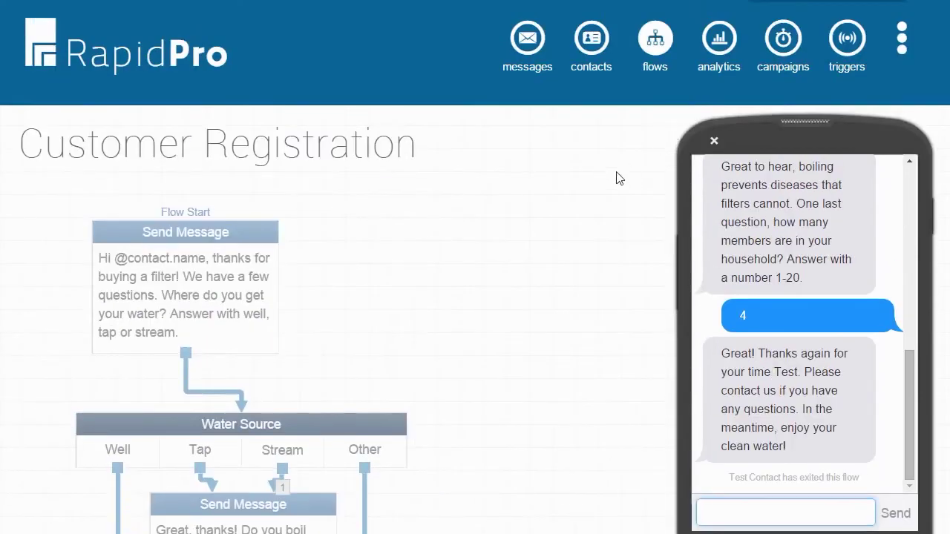
- Close the simulator and begin a join-group keyword trigger with keyword 'join'
left_click(714, 141)
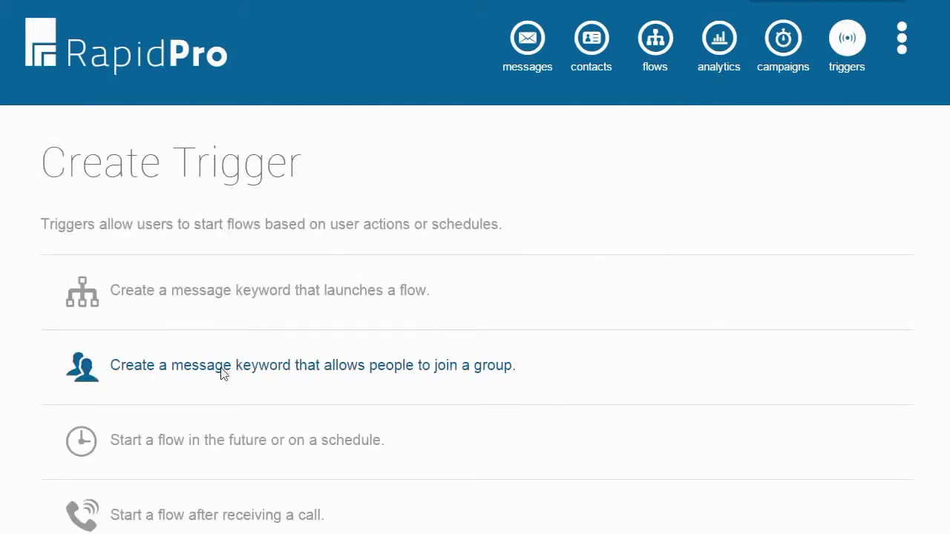
left_click(236, 381)
scroll(240, 364, "down", 1)
type("join")
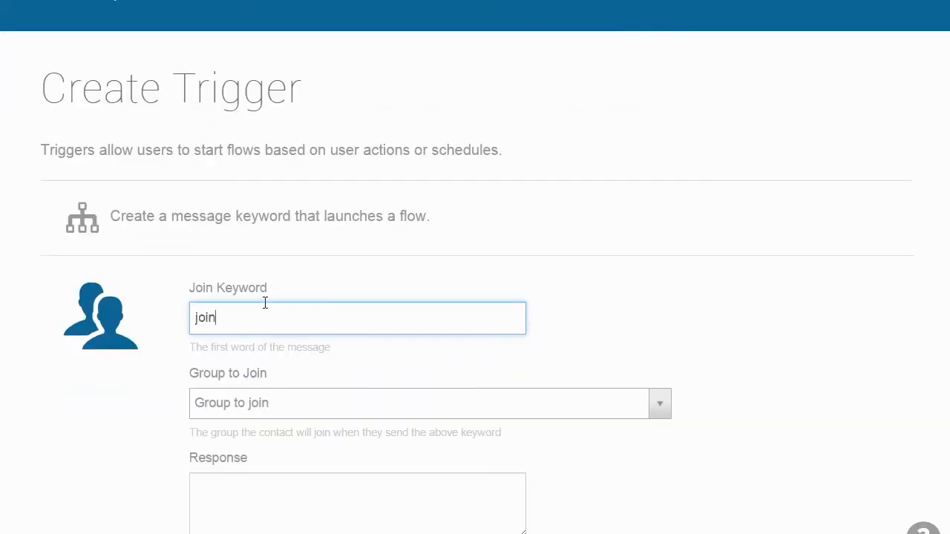
scroll(265, 304, "down", 2)
- Have the trigger add contacts to Customers and start the Customer Registration flow, then create it
left_click(261, 257)
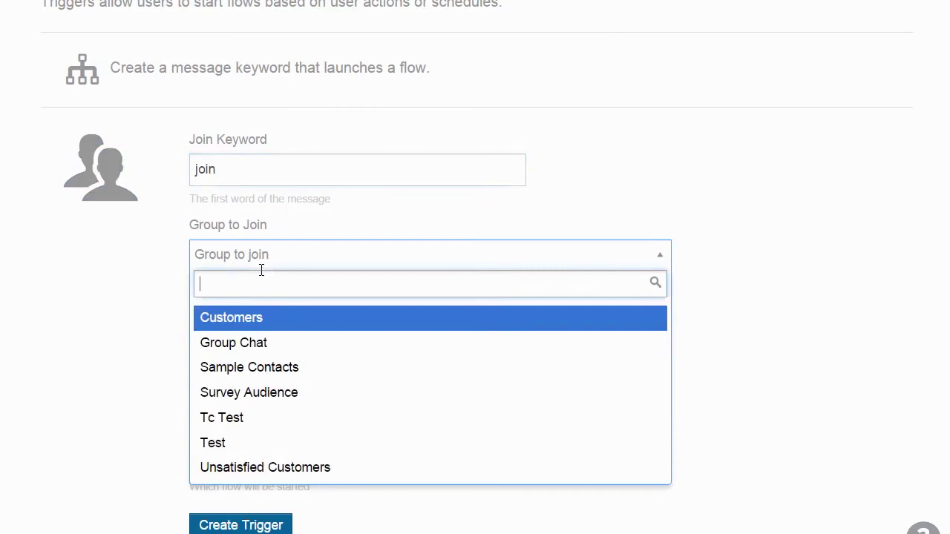
left_click(259, 318)
scroll(259, 319, "down", 2)
left_click(297, 313)
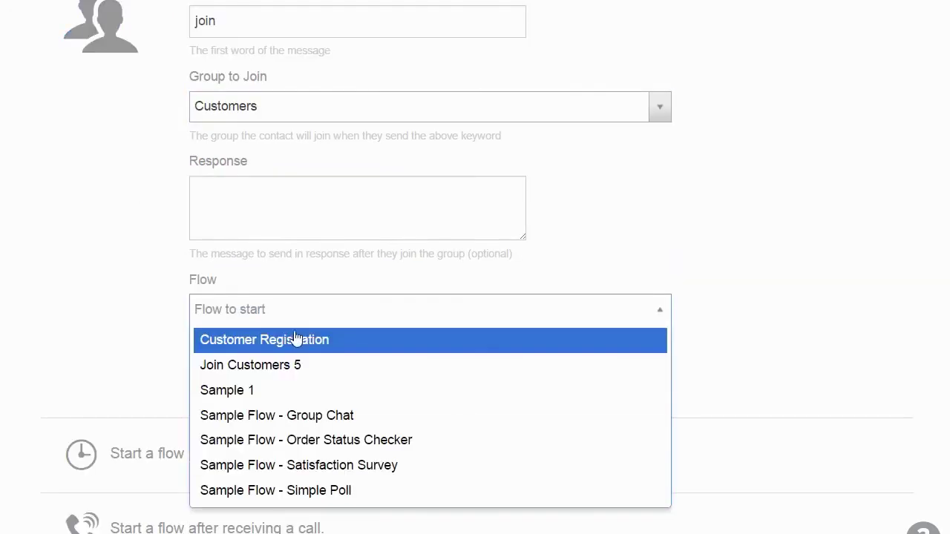
left_click(297, 342)
left_click(274, 385)
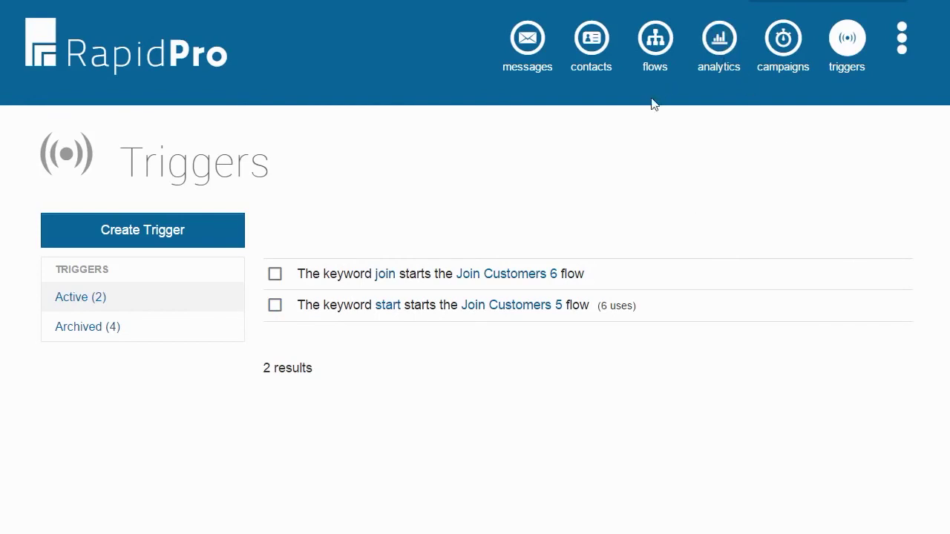
- Filter the Customer Registration charts to exclude Yes answers on Boil, then view the message inbox
left_click(475, 245)
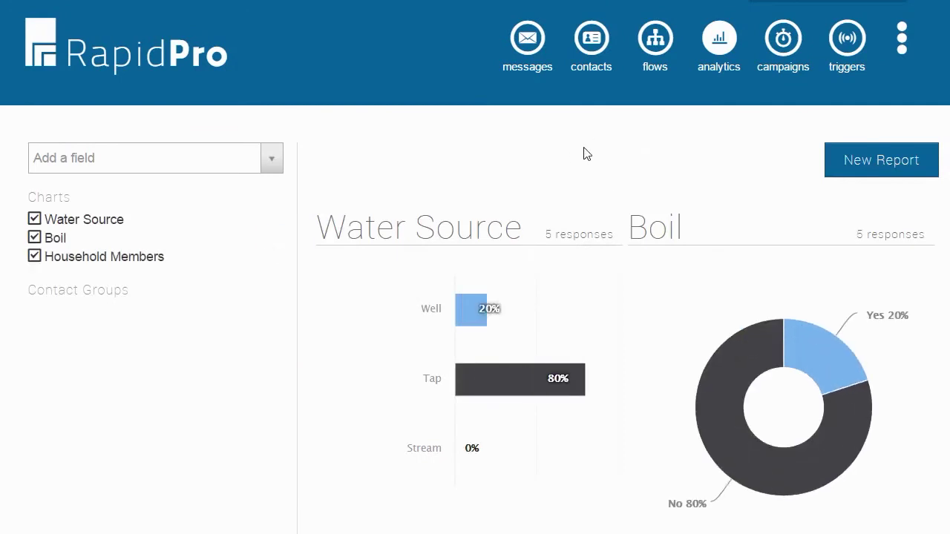
mouse_move(233, 244)
left_click(255, 238)
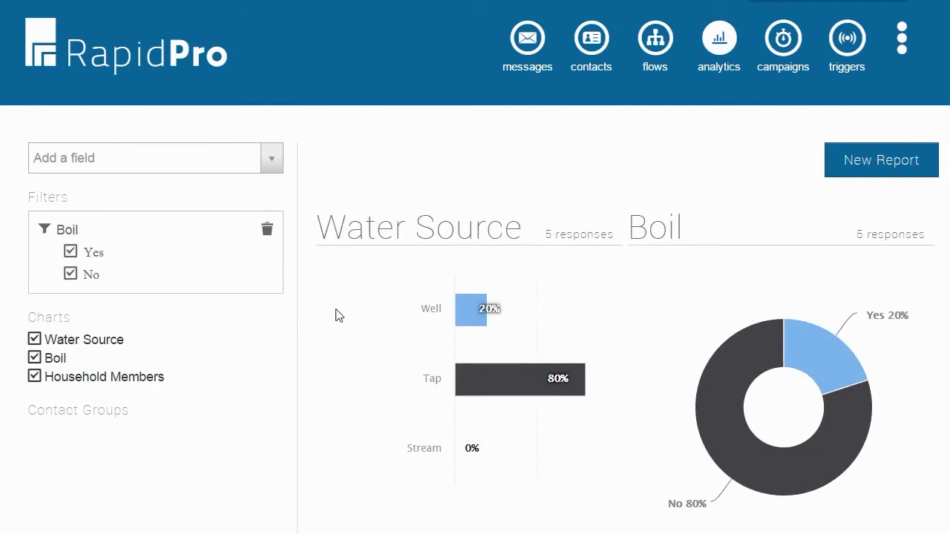
left_click(88, 256)
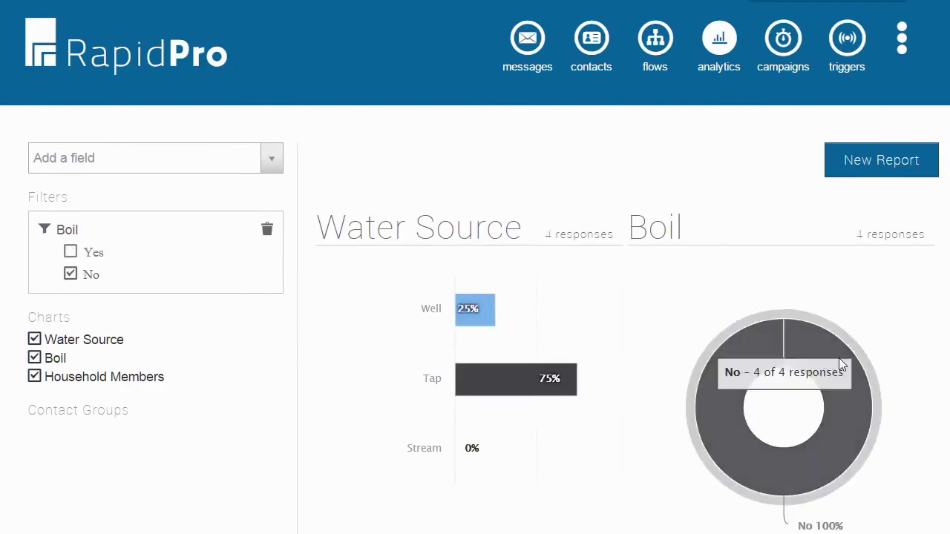
mouse_move(798, 267)
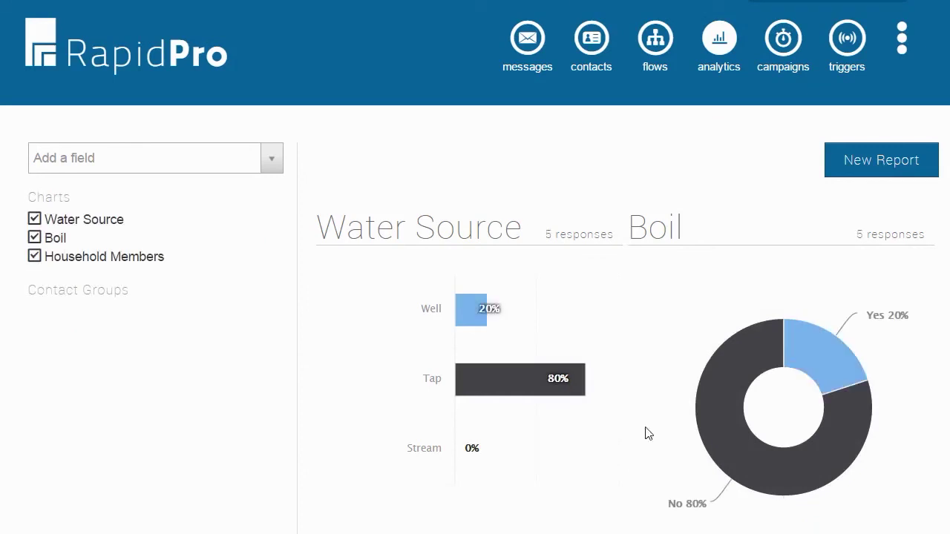
left_click(518, 43)
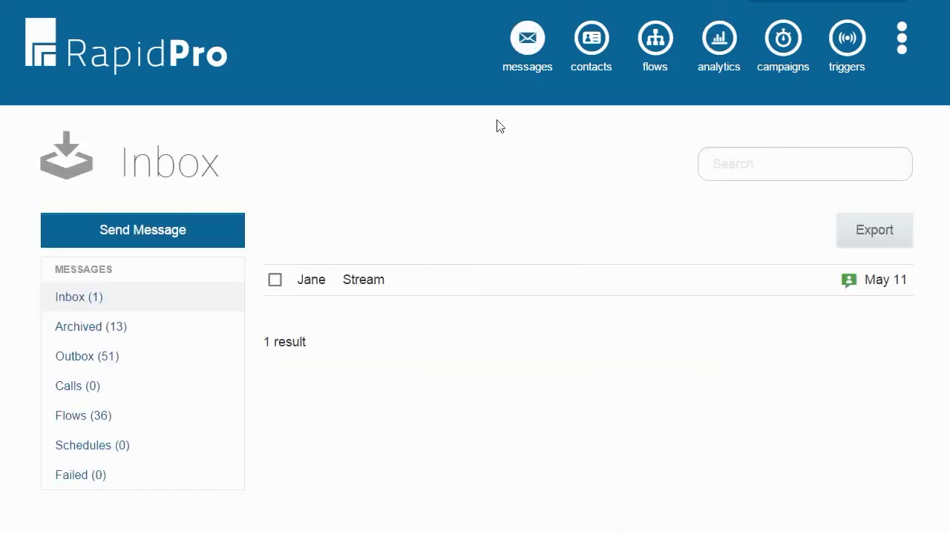
- Message a flow respondent, greeting them by name, asking how their water filter is working, then go home
left_click(78, 432)
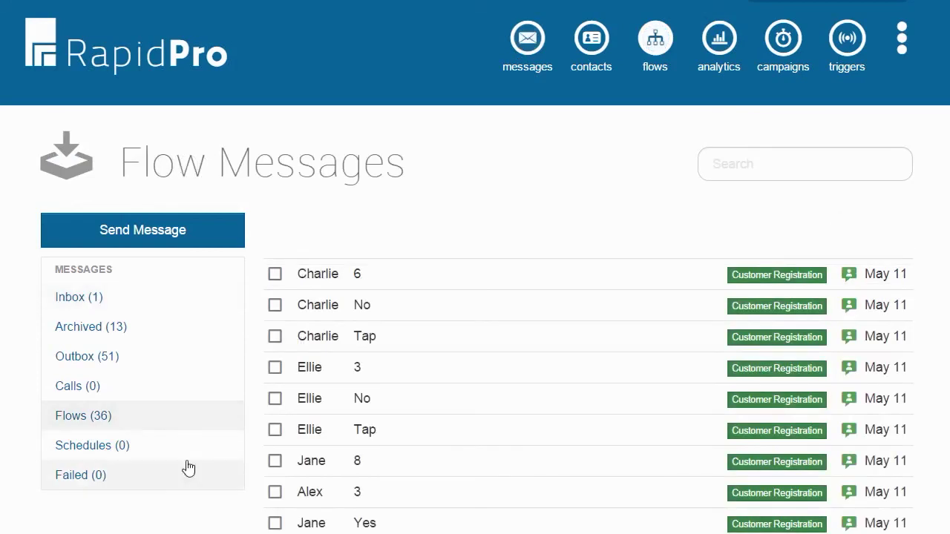
left_click(310, 377)
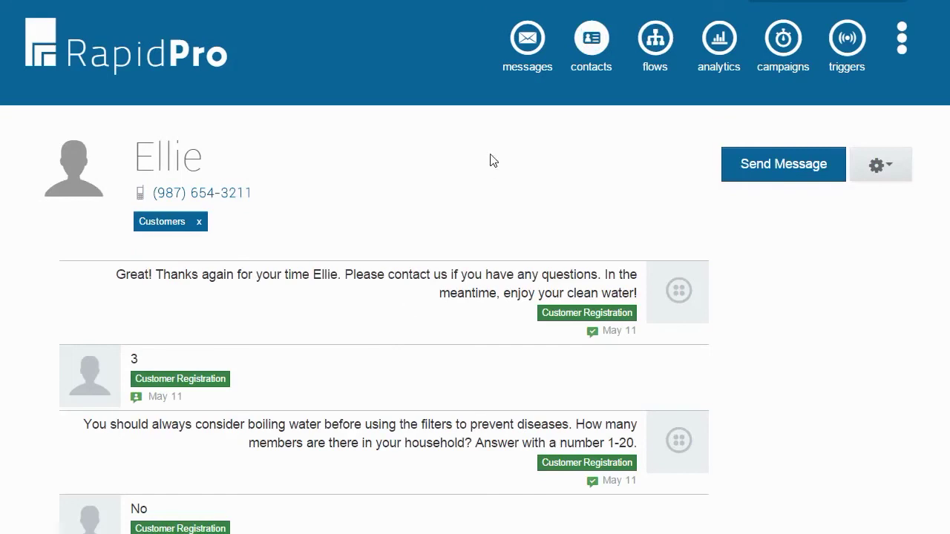
left_click(786, 167)
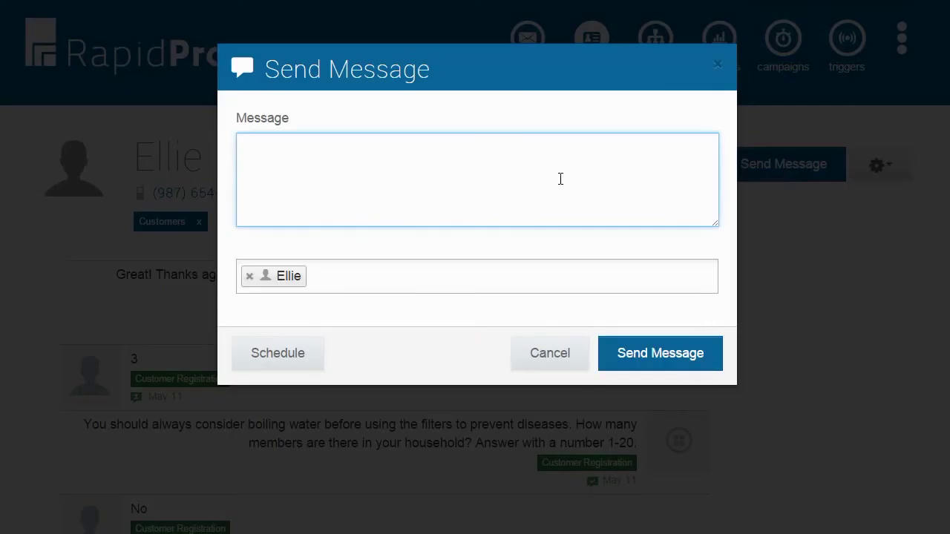
type("Hi Ellie. How is your water filer working these days?")
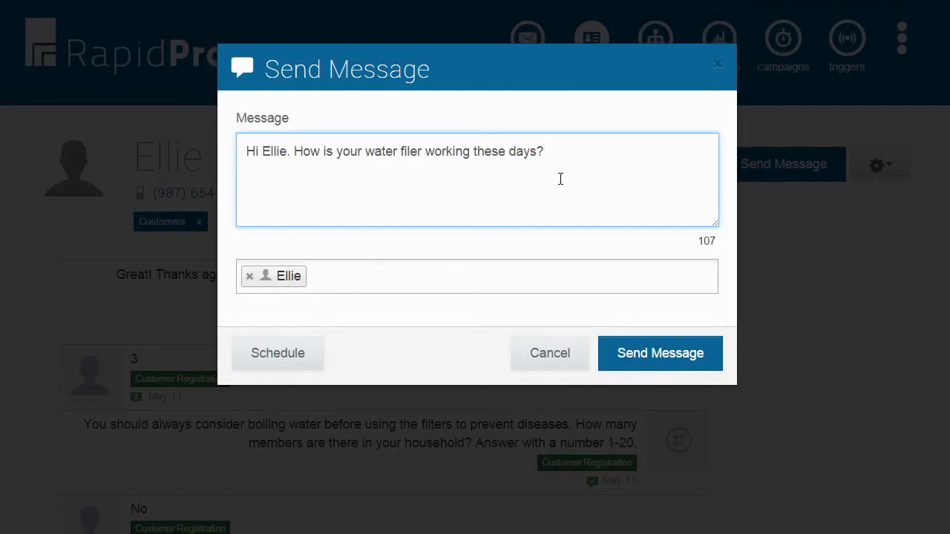
left_click(617, 354)
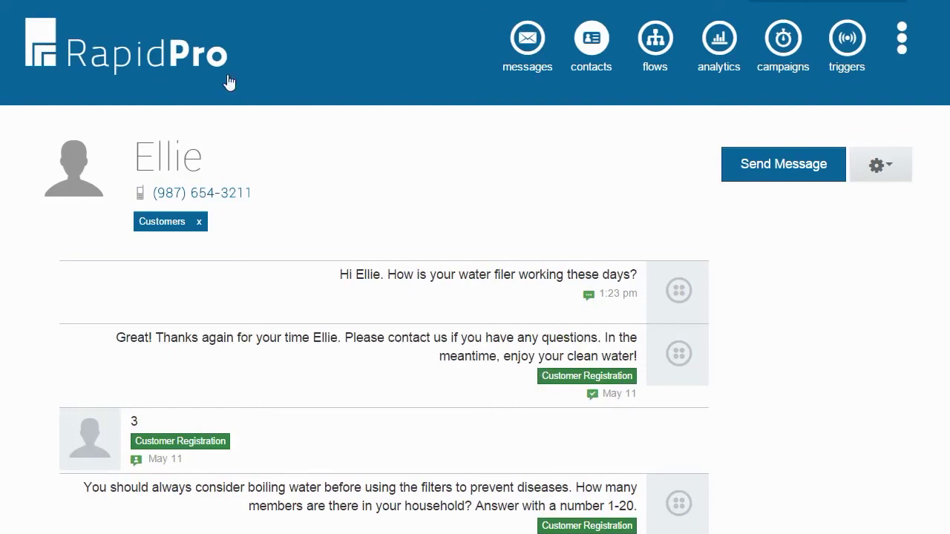
left_click(169, 60)
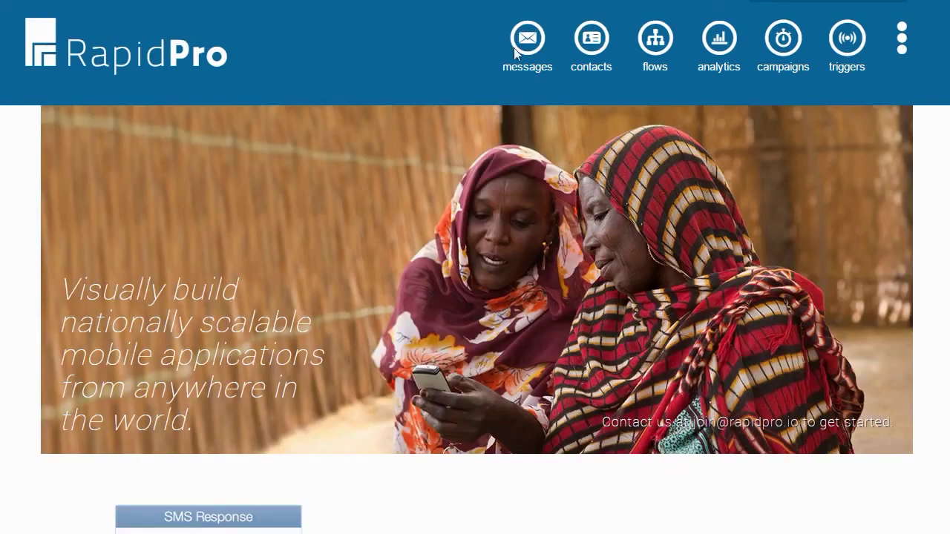